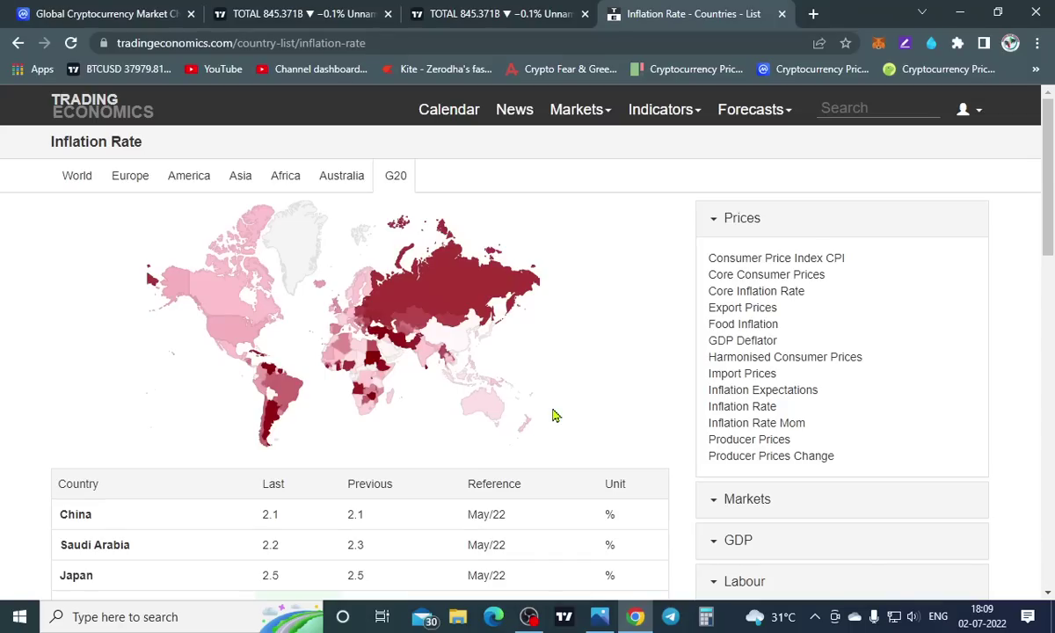
Examine the inflation rates of individual countries, including Canada, India and China, on the Trading Economics world map
mouse_move(470, 296)
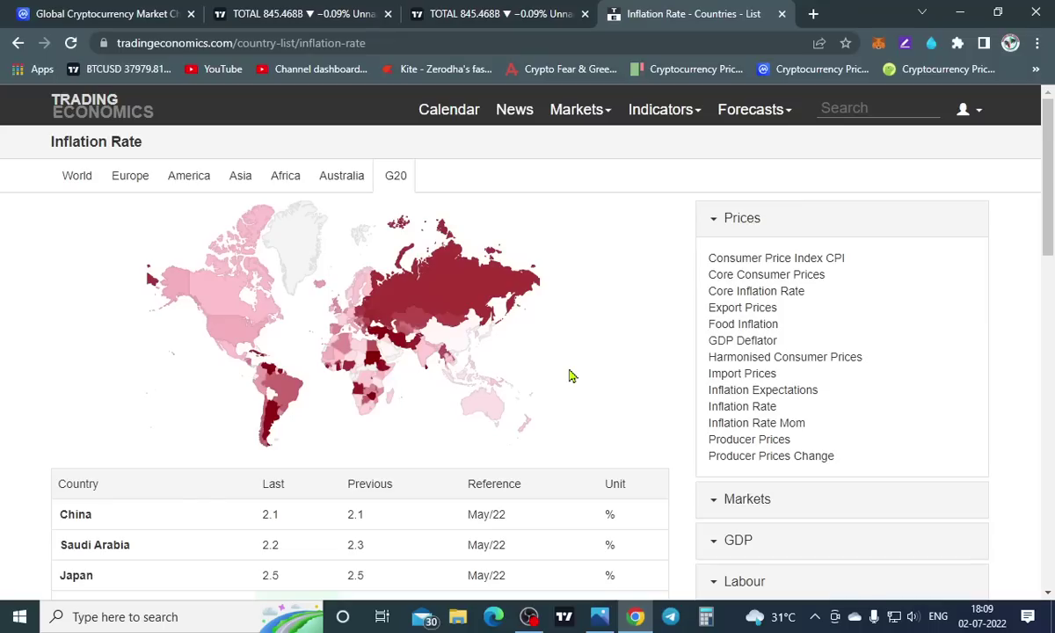
mouse_move(244, 316)
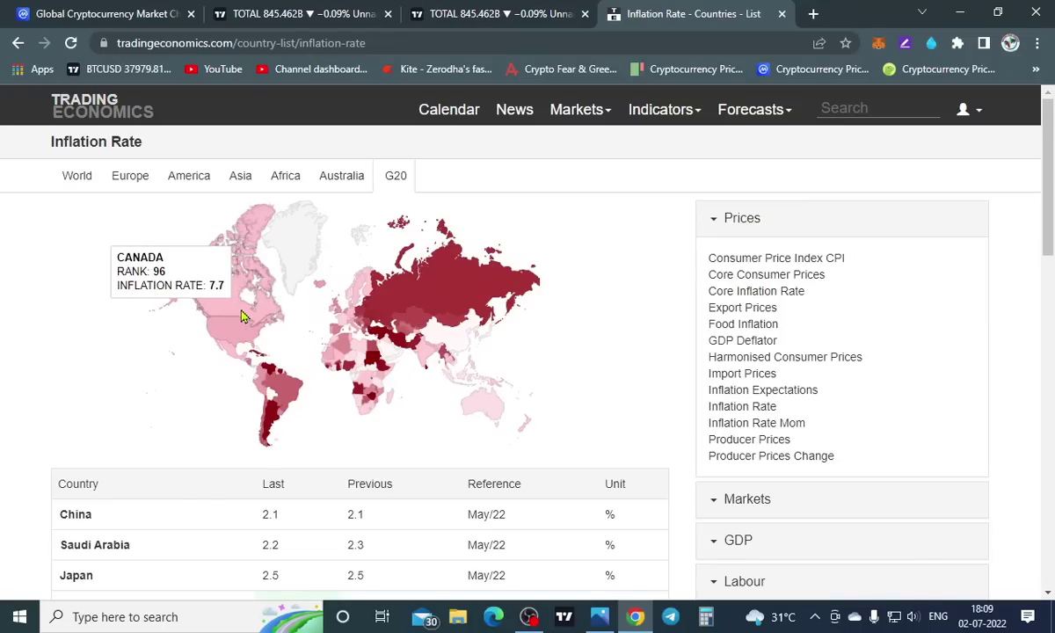
mouse_move(291, 396)
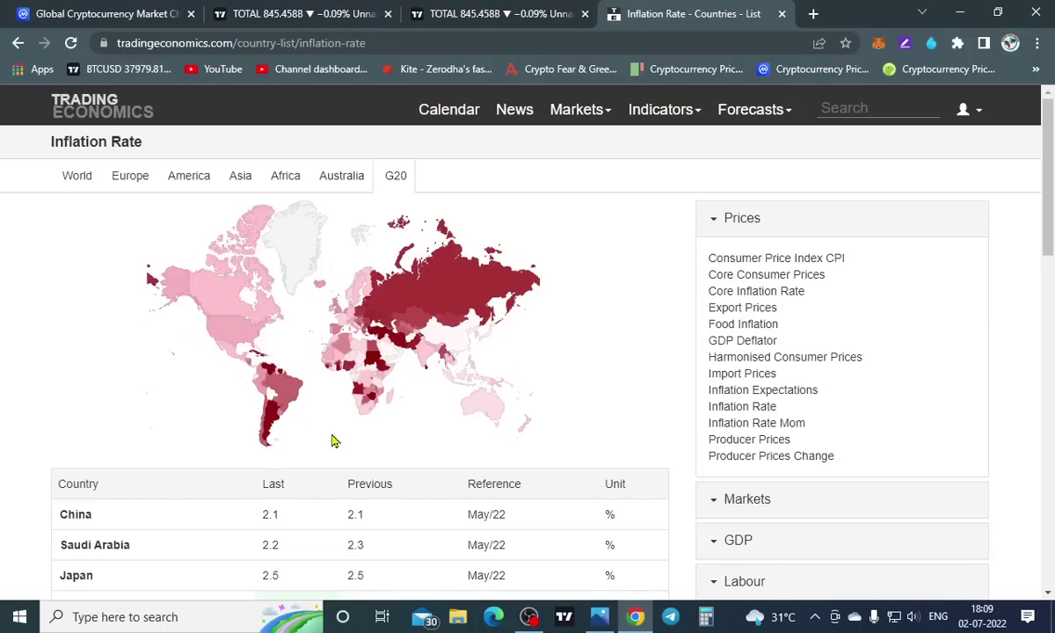
mouse_move(429, 300)
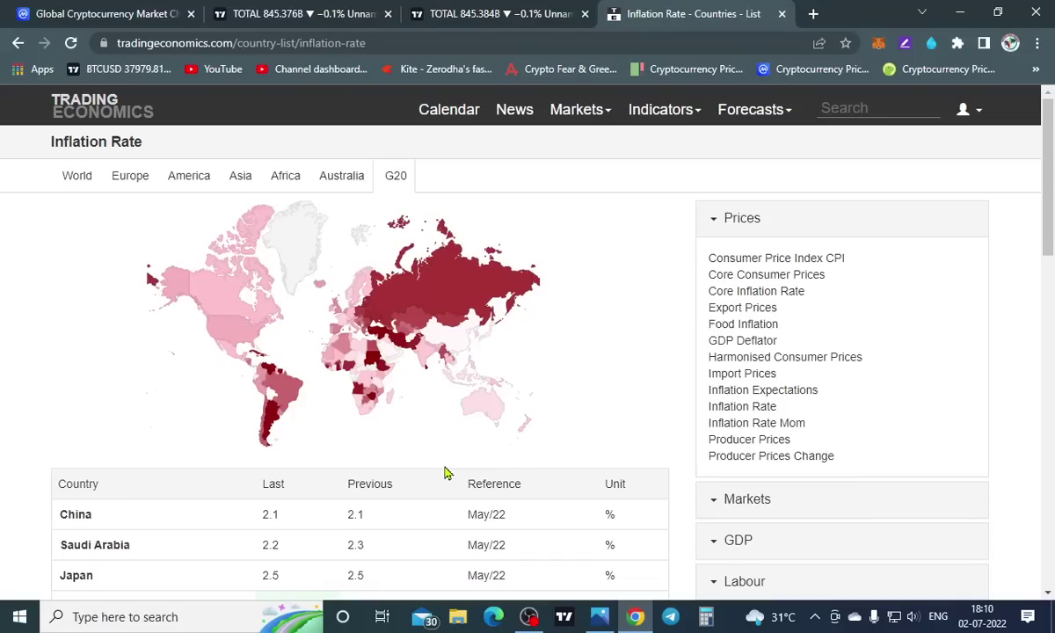
scroll(405, 487, "down", 3)
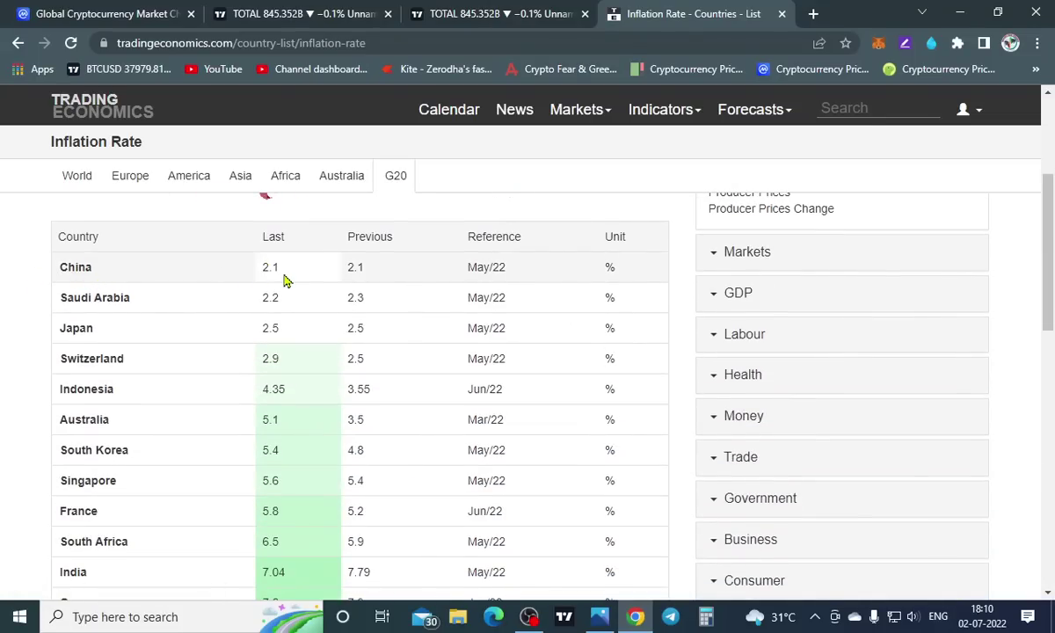
scroll(284, 280, "up", 3)
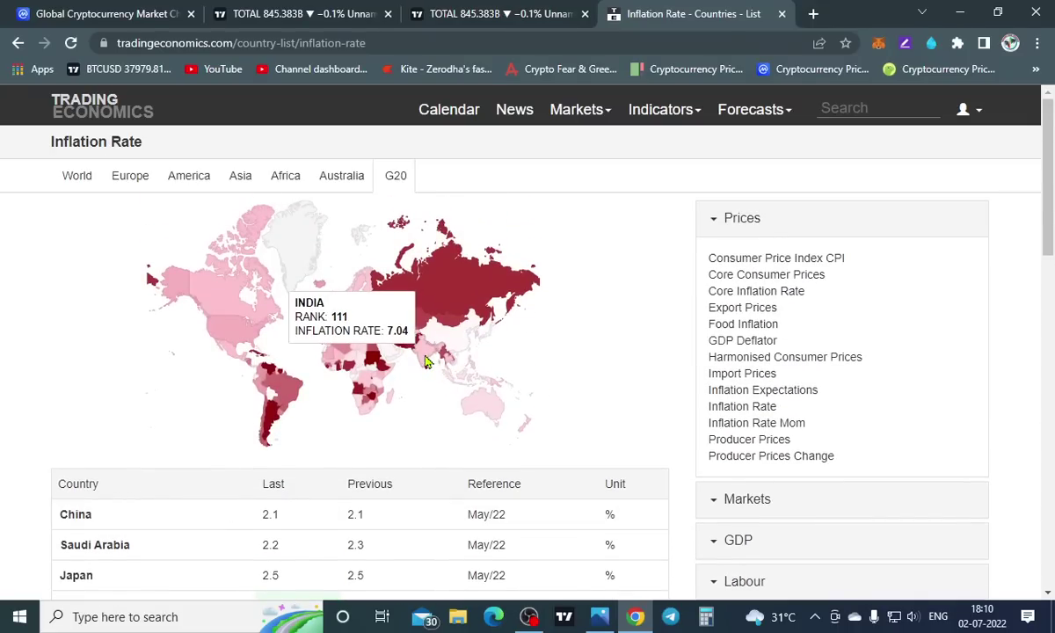
mouse_move(435, 355)
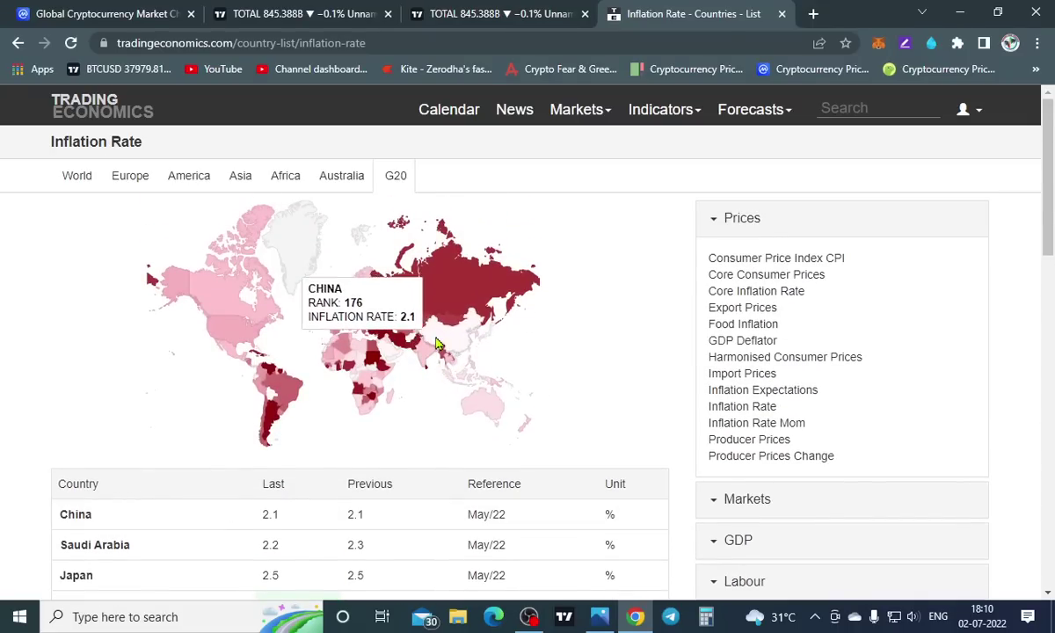
mouse_move(404, 323)
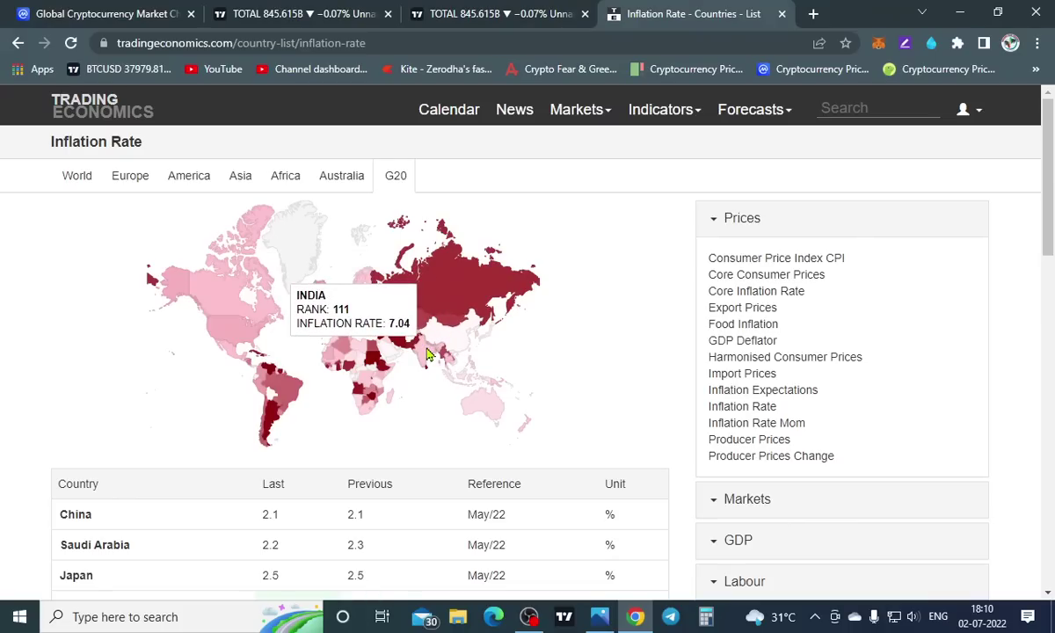
Review the G20 inflation rate table from China through Turkey, comparing the last and previous values
scroll(493, 466, "down", 2)
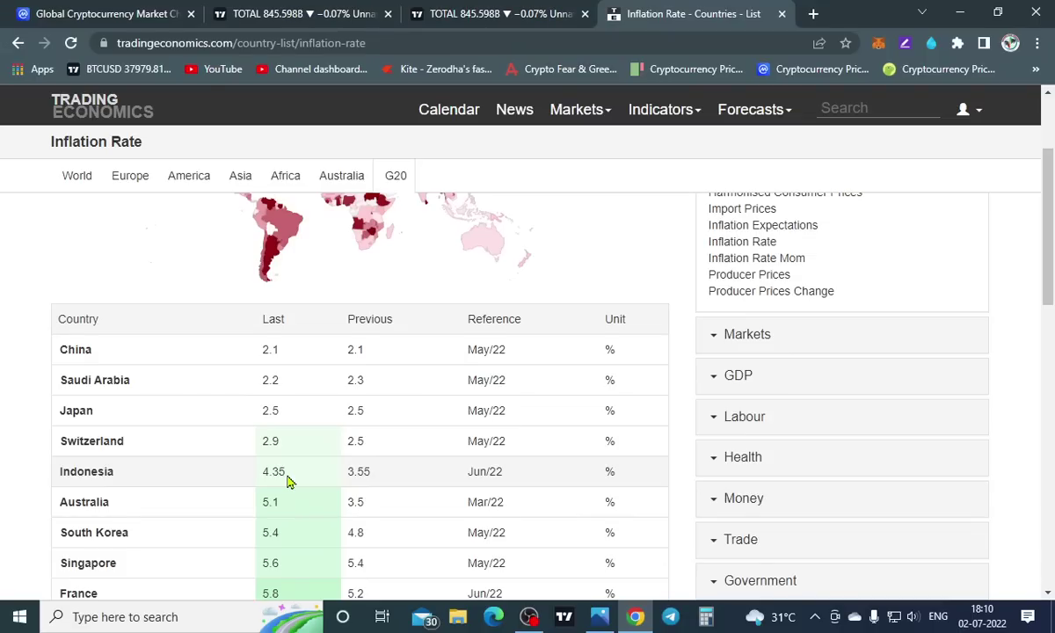
scroll(290, 481, "down", 3)
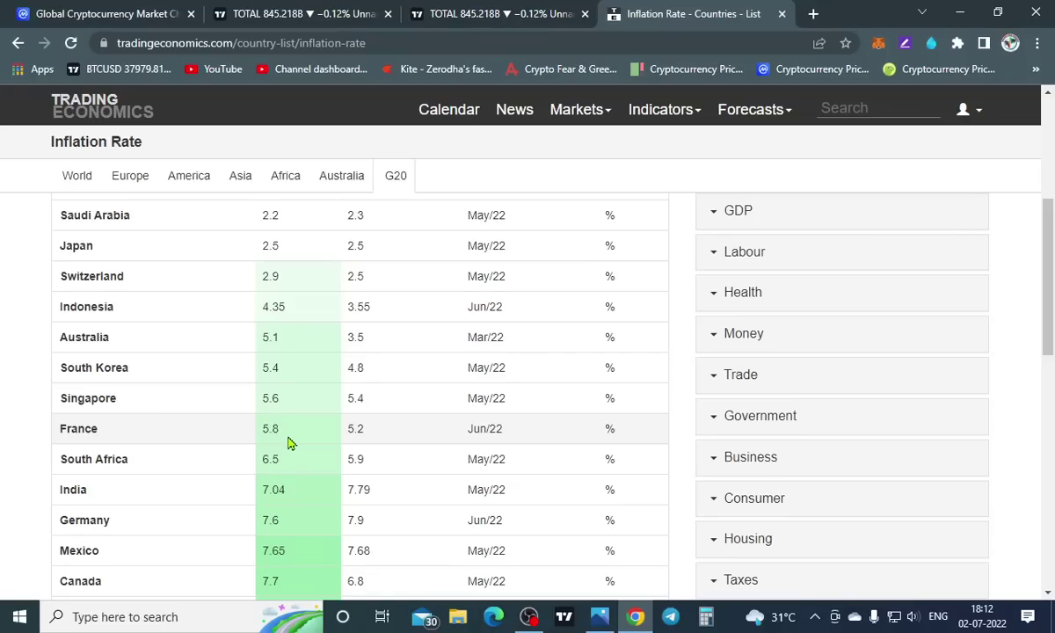
scroll(287, 440, "down", 2)
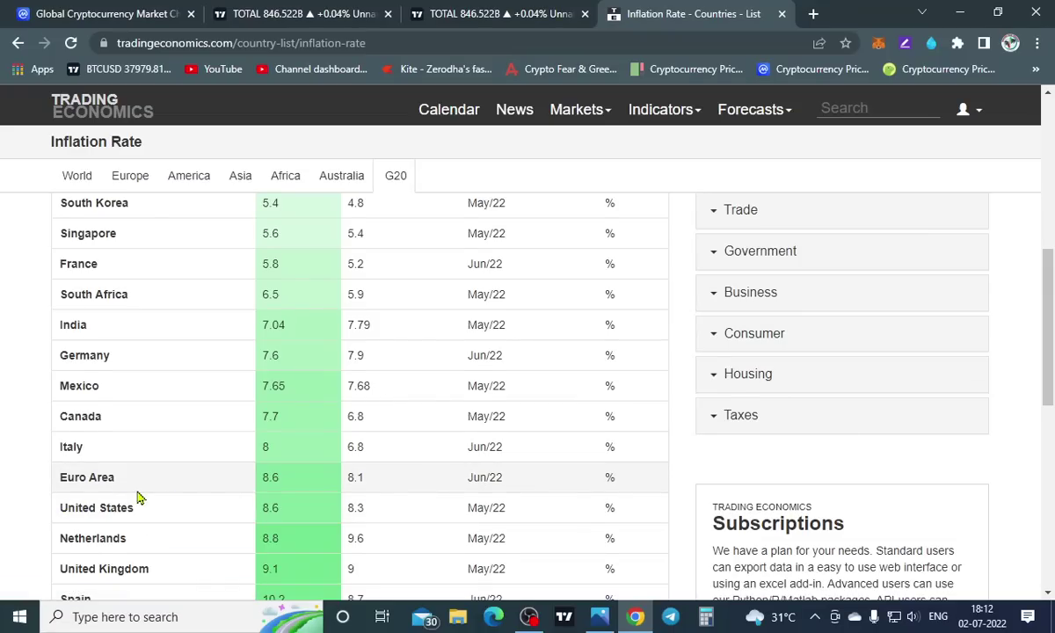
scroll(136, 497, "down", 1)
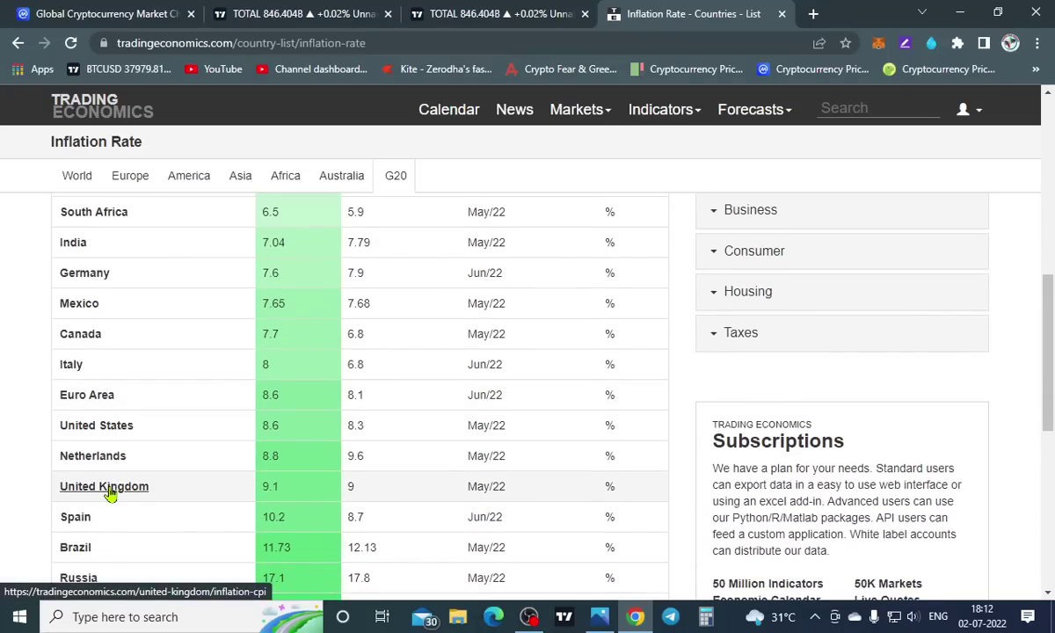
scroll(110, 495, "down", 1)
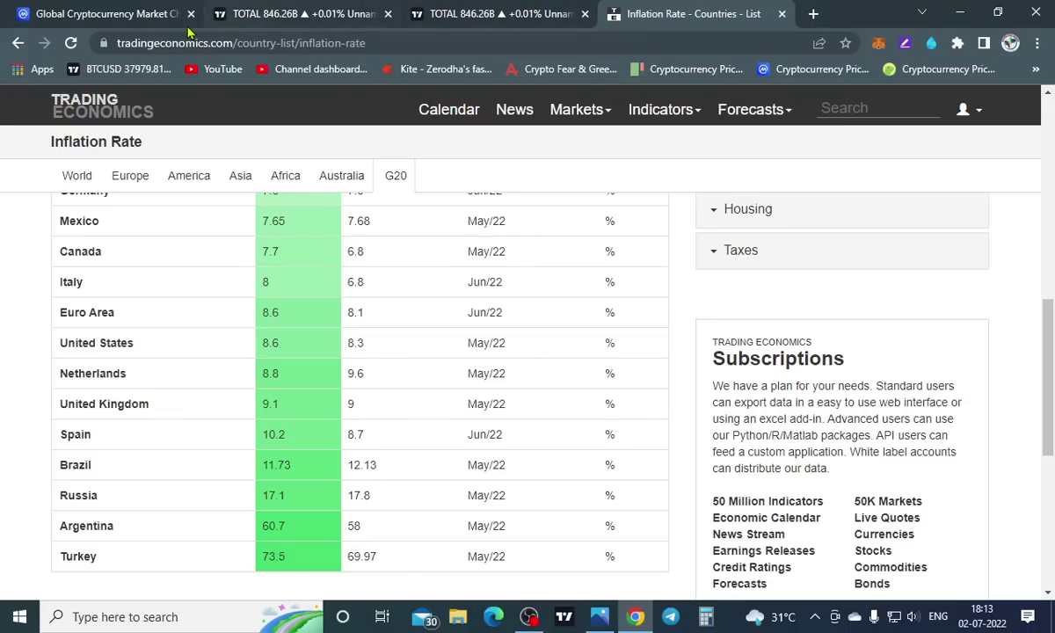
Switch to the first TradingView chart, dismiss the advertisement, load BTCUSD and examine its recent monthly candles against the moving averages
left_click(262, 18)
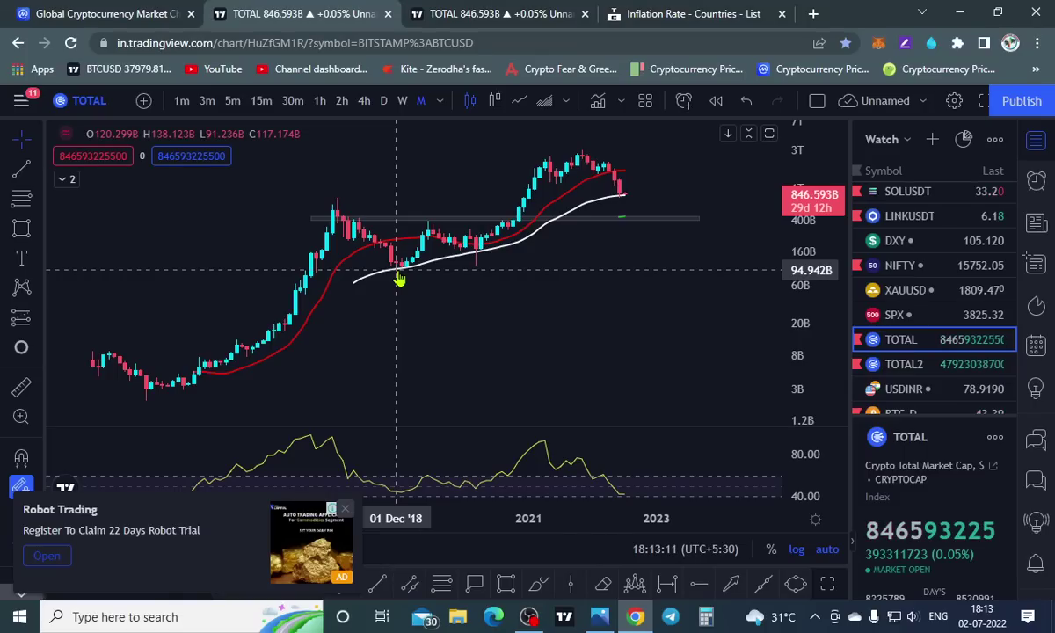
left_click(346, 510)
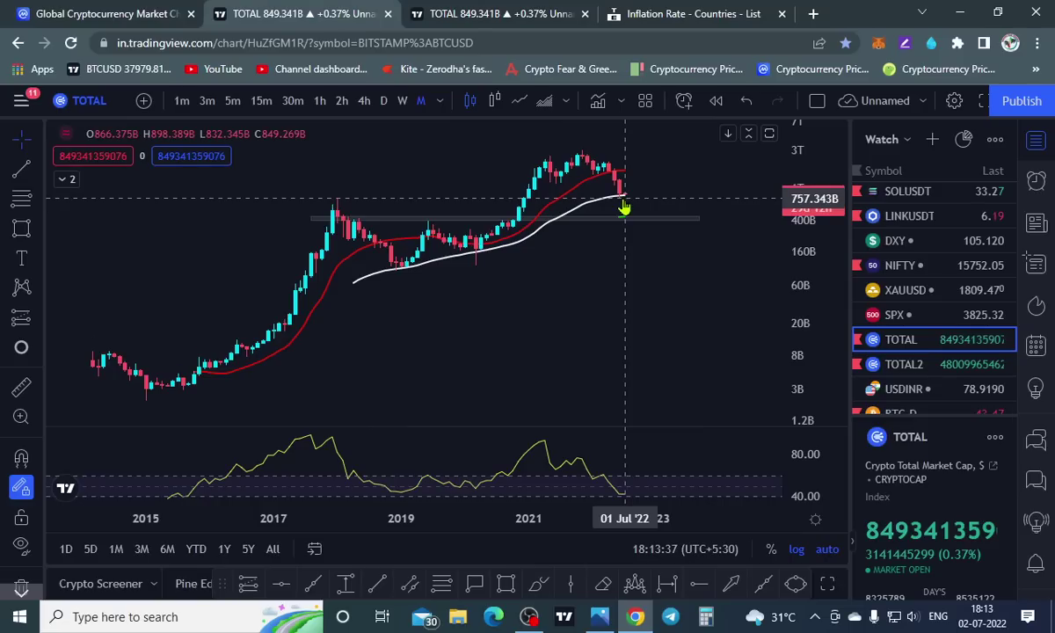
scroll(874, 282, "up", 2)
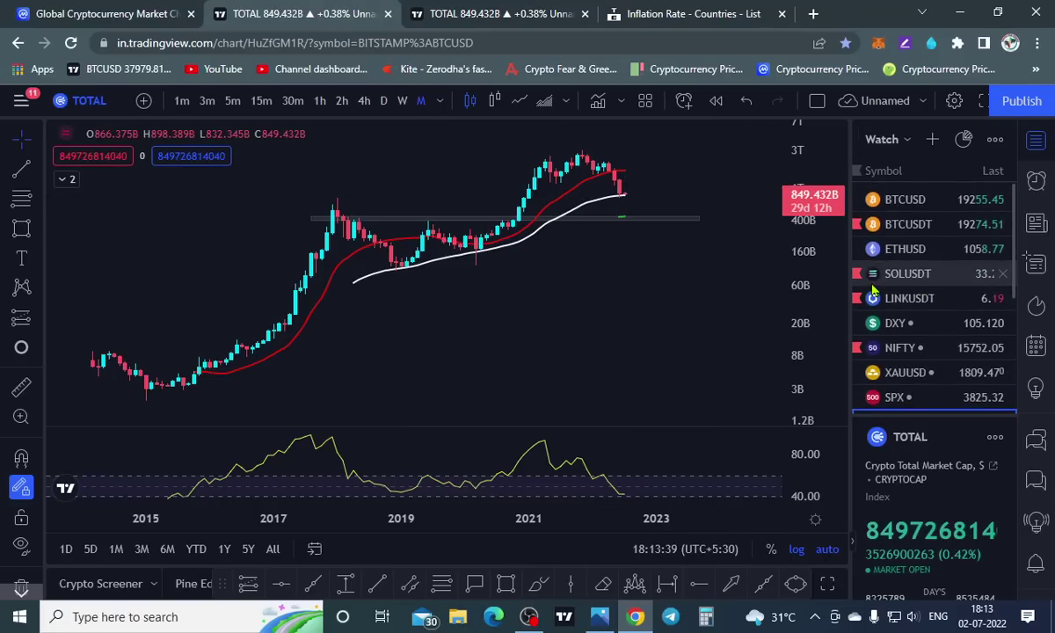
left_click(905, 200)
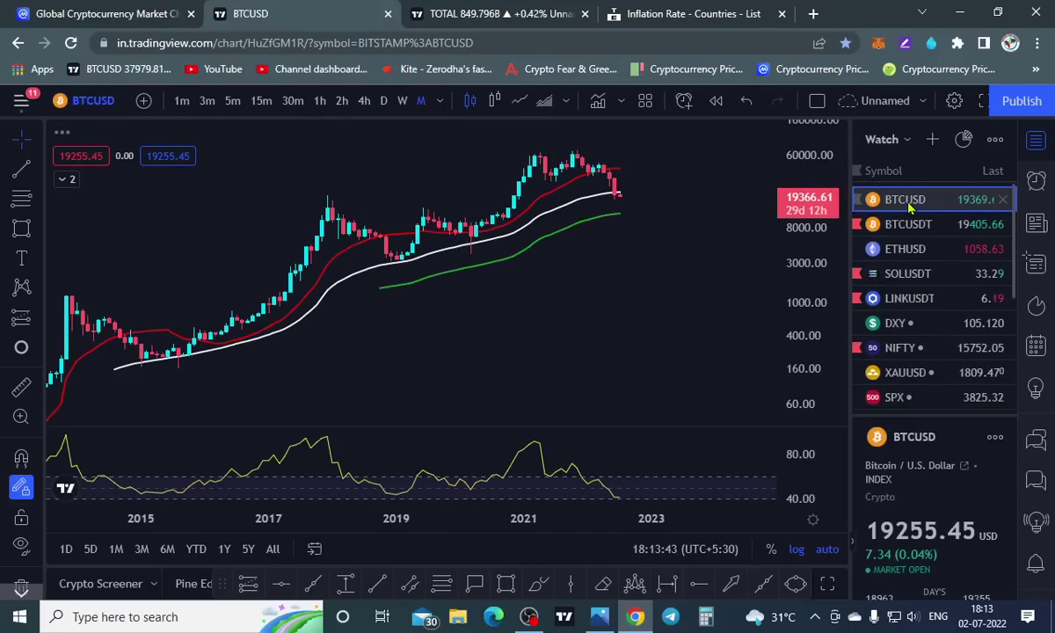
scroll(617, 335, "up", 10)
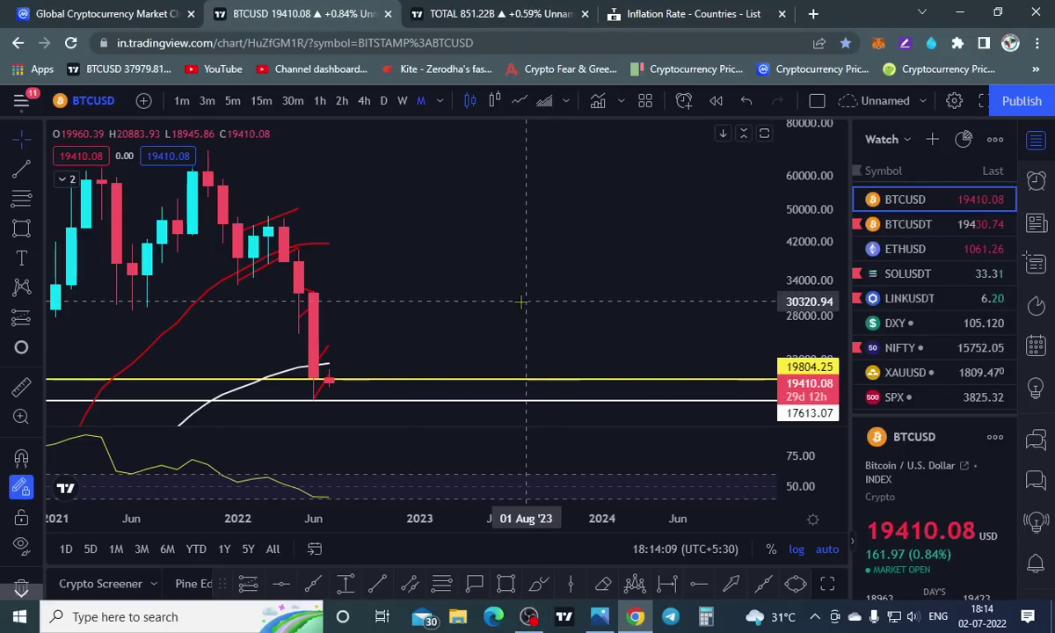
scroll(522, 302, "down", 3)
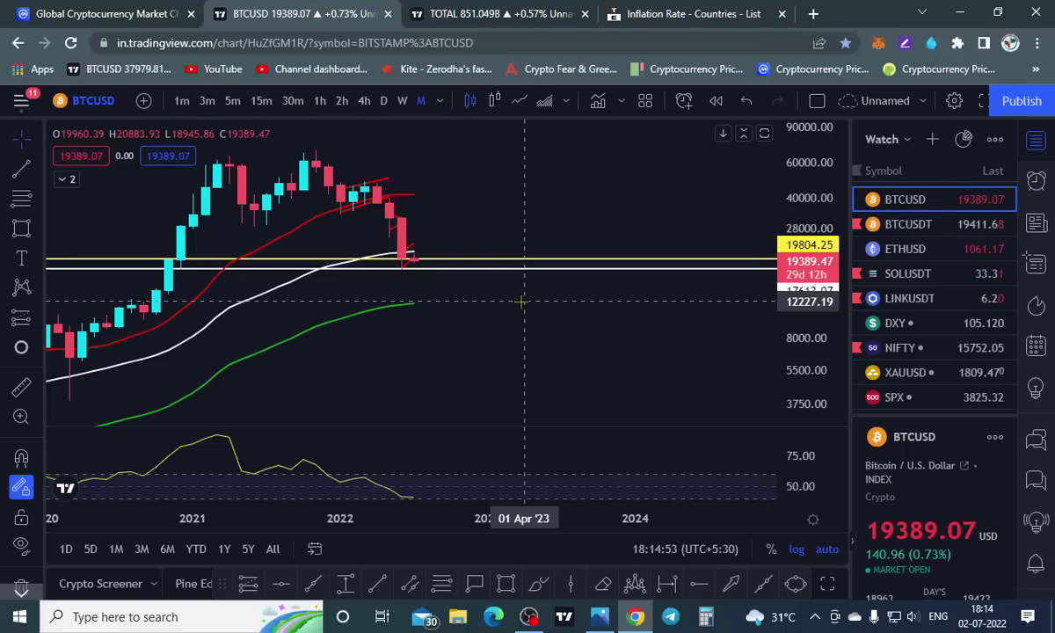
On the other TradingView chart of TOTAL, enable Magnet Mode and draw a horizontal line at the January 2018 high, 761.741B
left_click(559, 10)
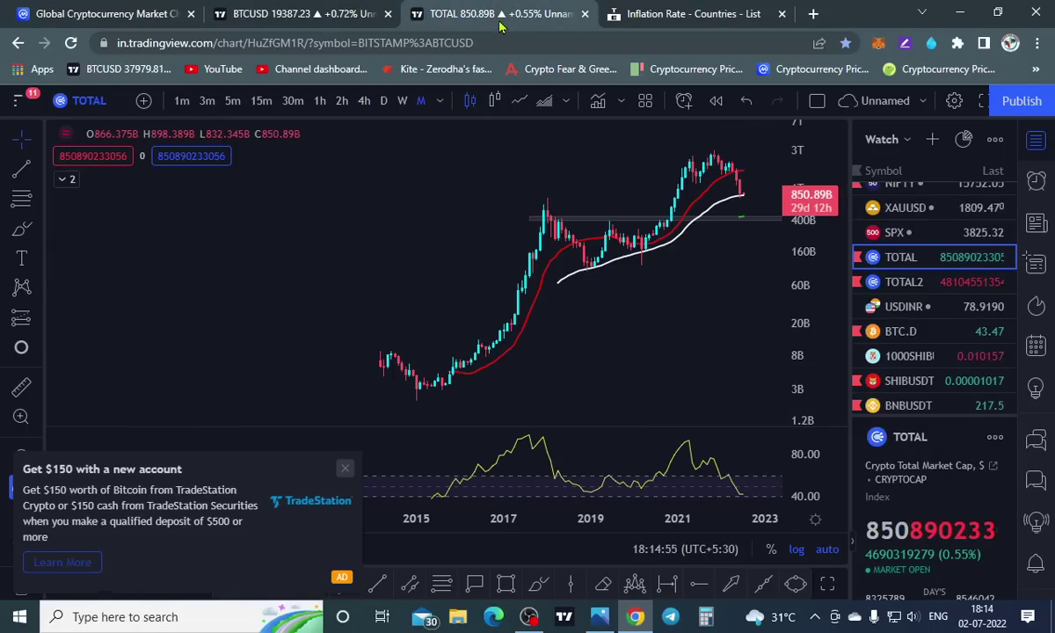
left_click(344, 469)
scroll(606, 396, "up", 2)
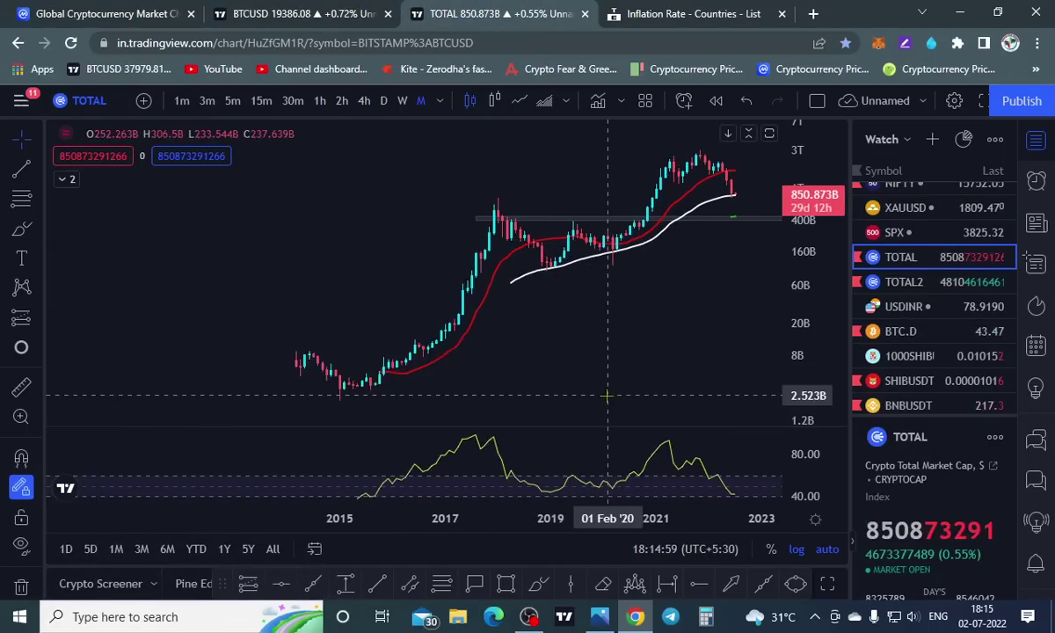
scroll(606, 395, "up", 2)
scroll(620, 387, "up", 2)
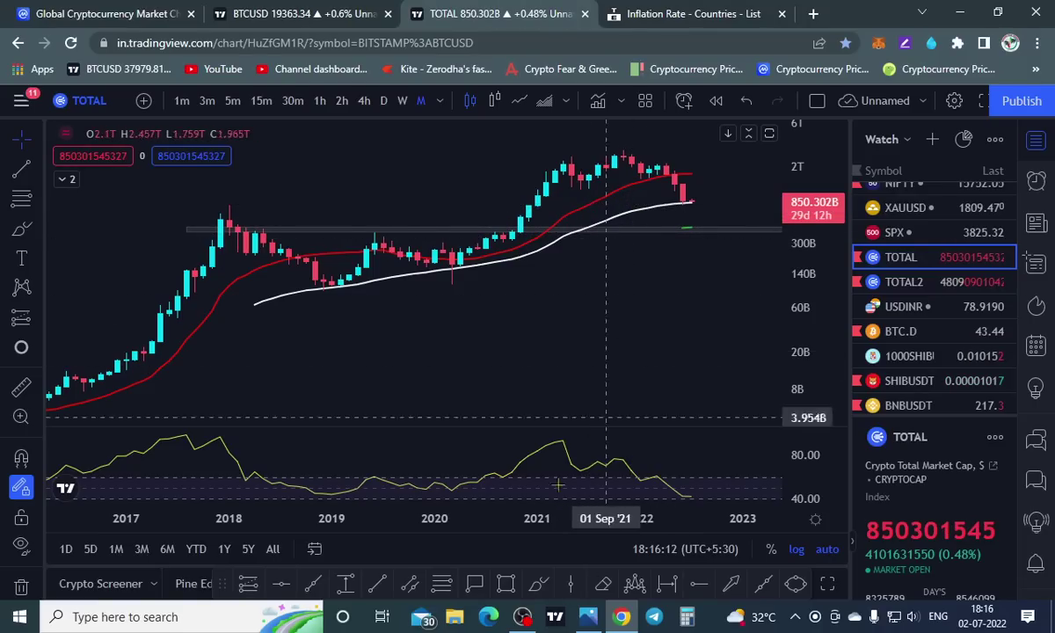
left_click(278, 585)
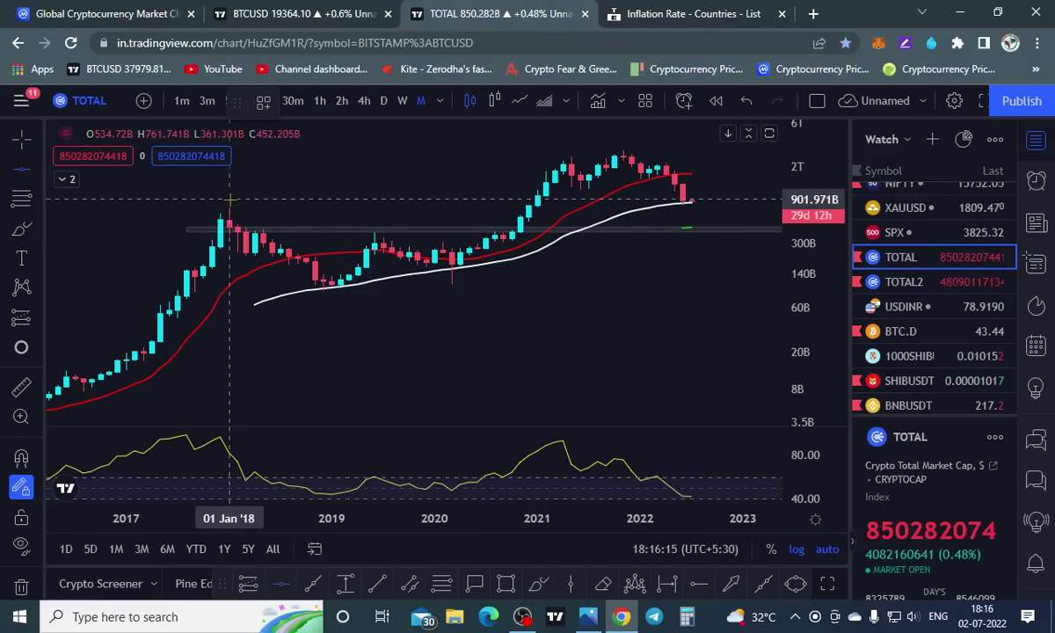
left_click(21, 458)
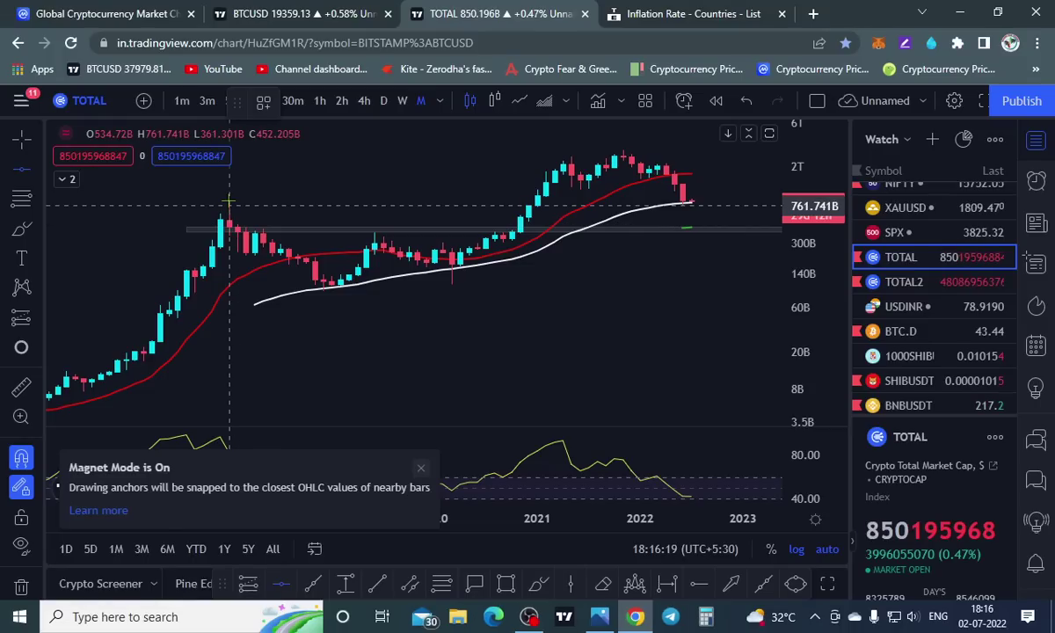
left_click(231, 206)
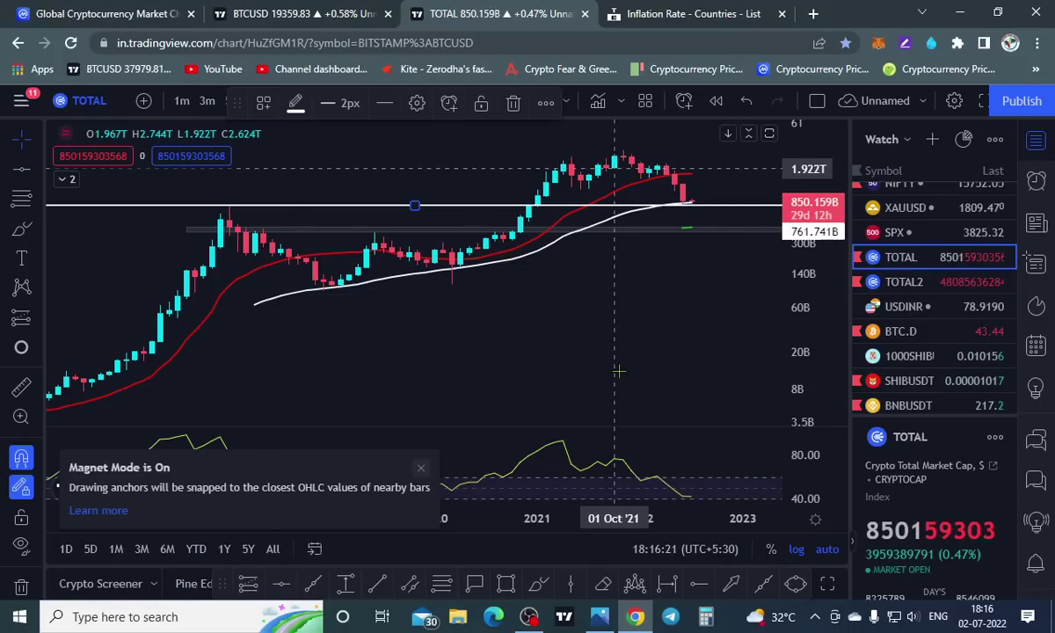
left_click(563, 413)
left_click(421, 468)
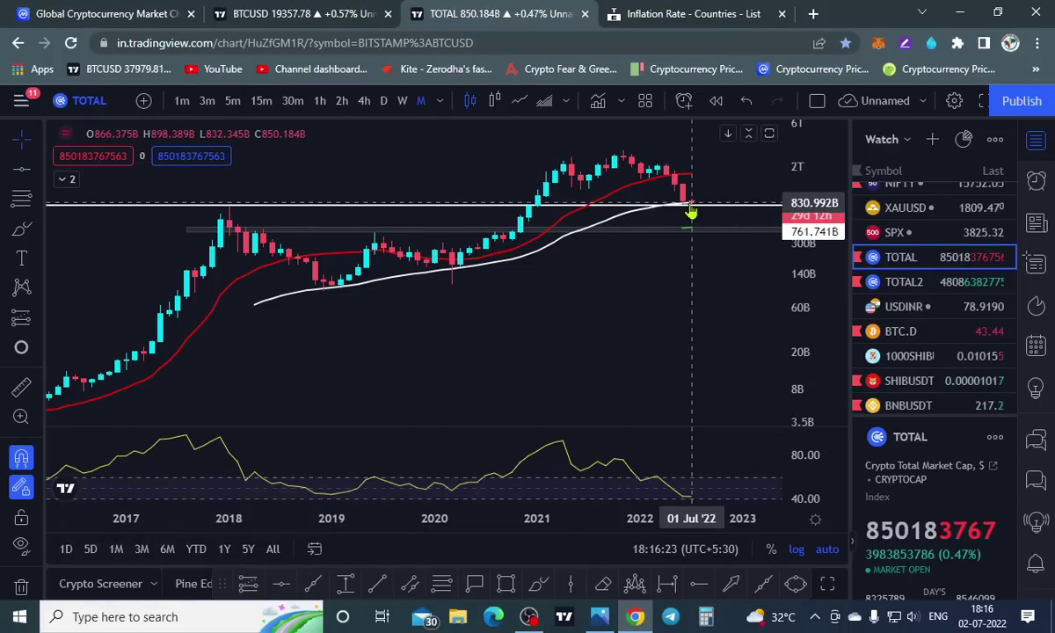
Mark a support zone on the TOTAL chart with yellow horizontal lines at the March 2018 high, 441.35B, and open, 397.462B
scroll(668, 345, "up", 6)
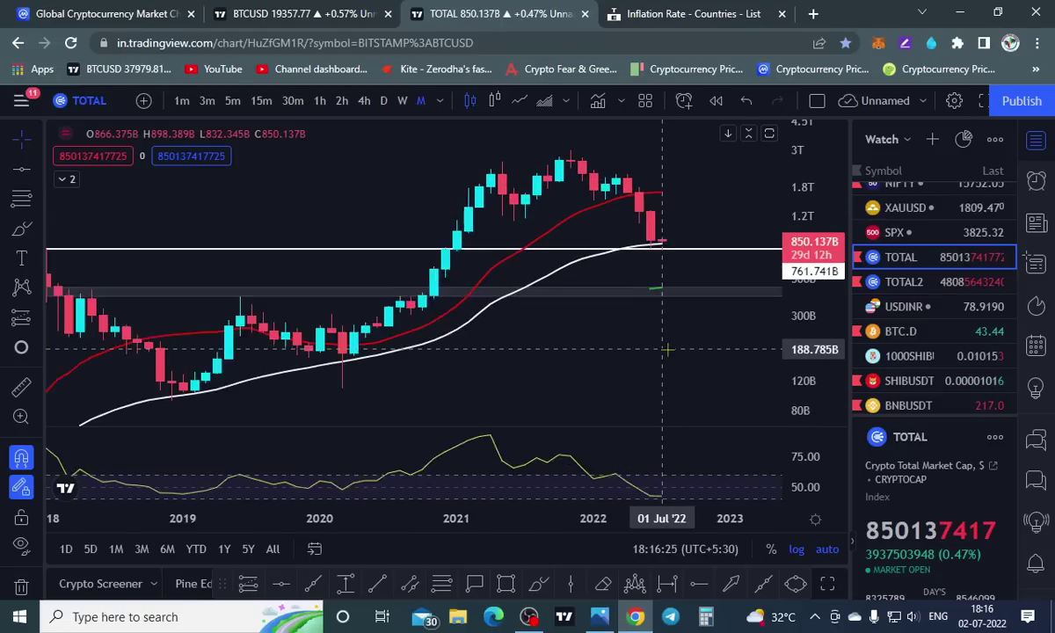
scroll(423, 283, "down", 5)
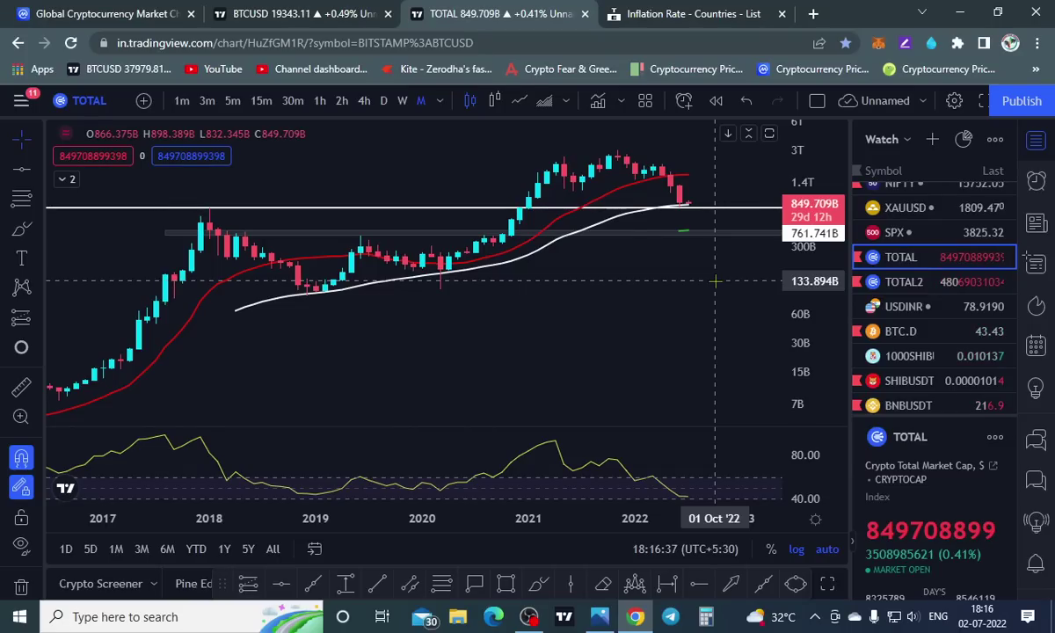
scroll(714, 281, "up", 5)
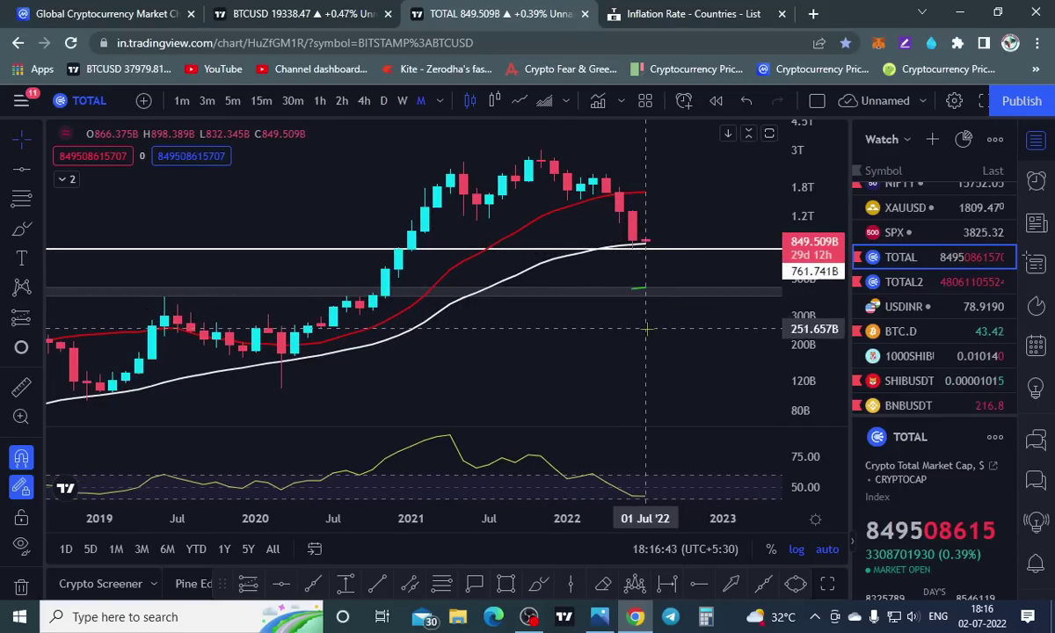
scroll(646, 329, "down", 3)
scroll(518, 365, "down", 3)
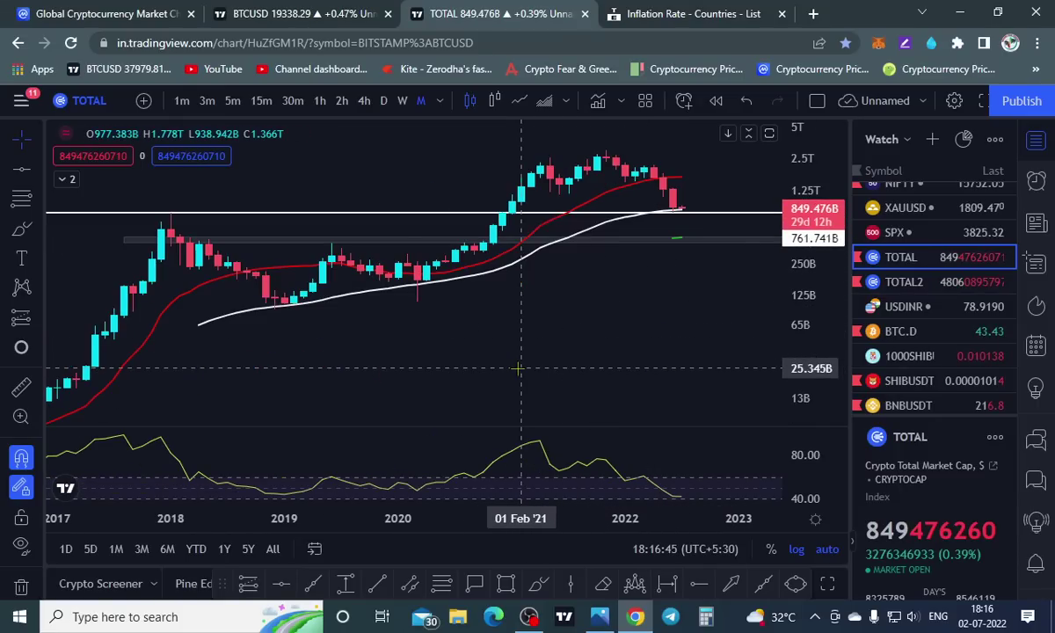
left_click(277, 588)
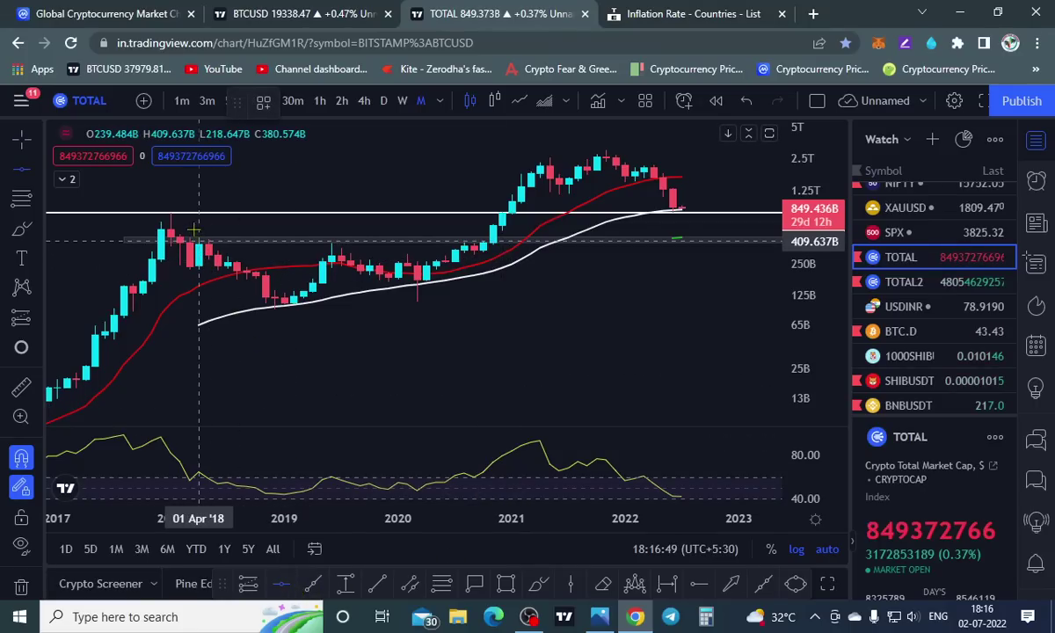
left_click(189, 235)
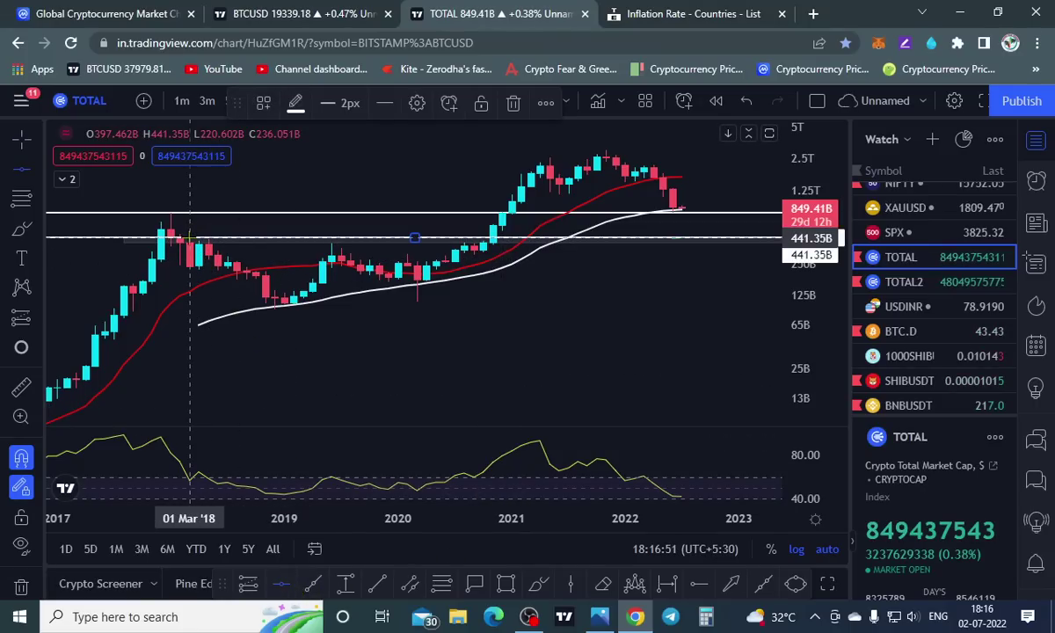
left_click(296, 102)
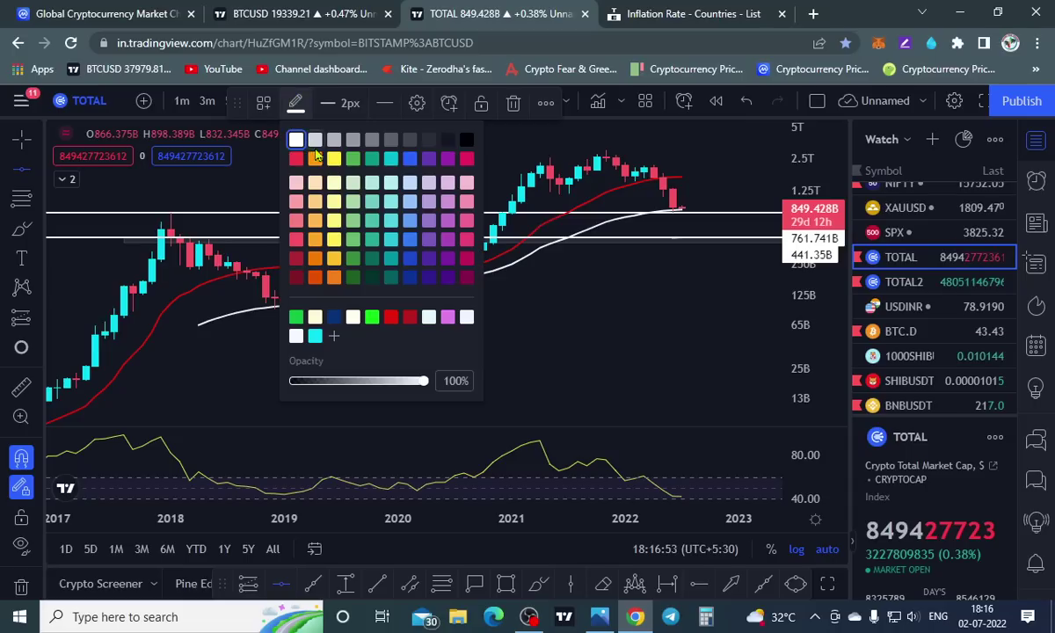
left_click(334, 158)
left_click(414, 238)
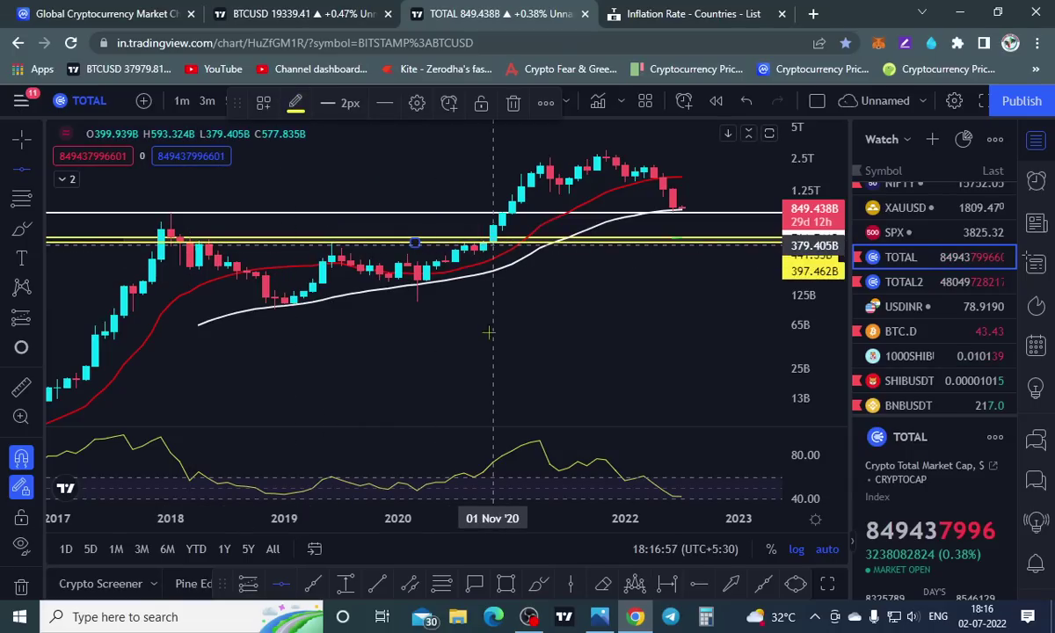
left_click(527, 369)
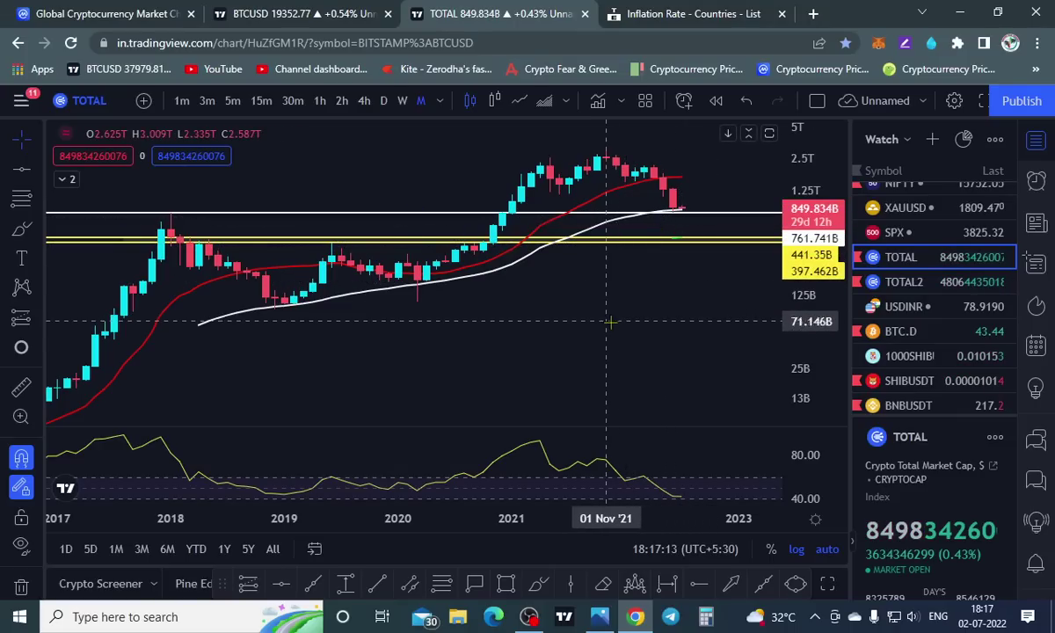
Brush freehand strokes on the TOTAL chart between the white line and the yellow support zone, from early 2018 to late 2020
scroll(618, 319, "up", 3)
scroll(611, 323, "down", 3)
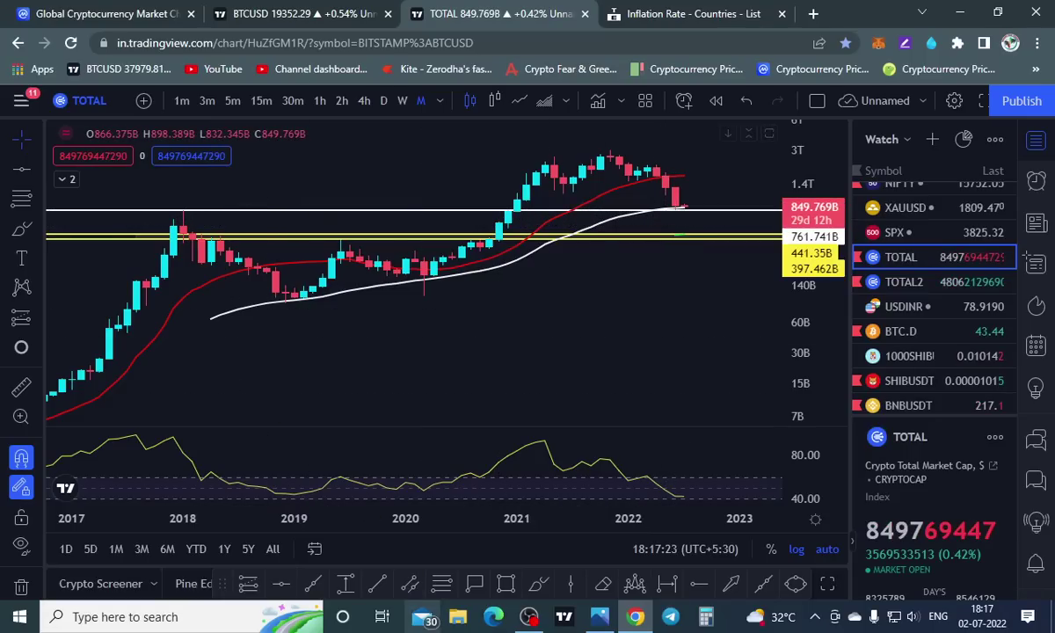
left_click(543, 584)
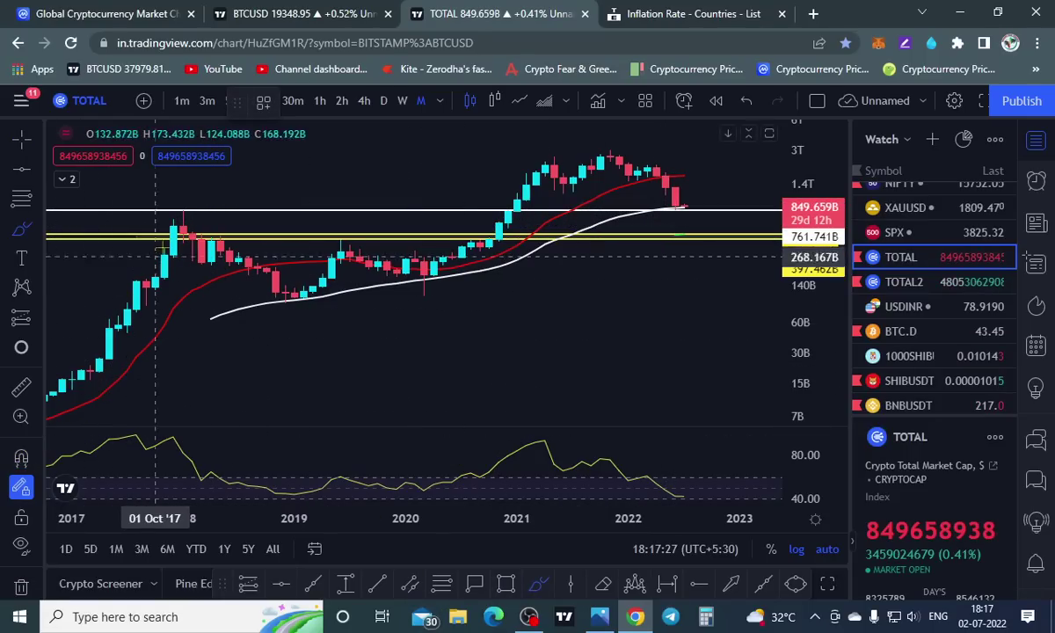
mouse_move(201, 237)
left_mouse_down()
mouse_move(236, 218)
mouse_move(352, 231)
left_mouse_up()
mouse_move(371, 223)
left_mouse_down()
mouse_move(405, 235)
mouse_move(490, 217)
left_mouse_up()
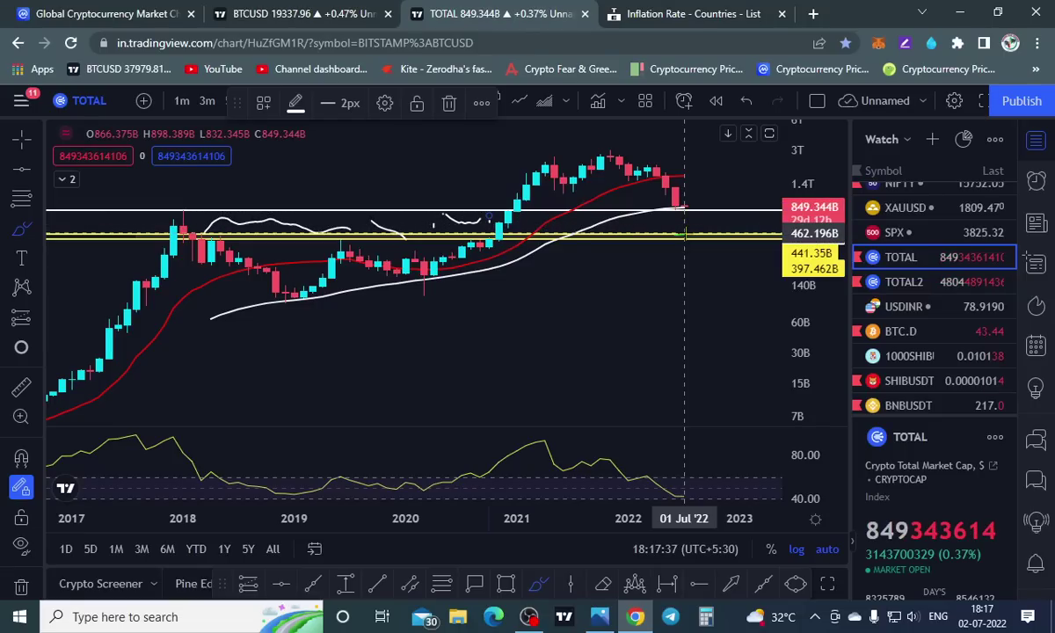
Return to the Trading Economics inflation page and review the world map and the G20 table down to Turkey
left_click(668, 14)
scroll(454, 370, "up", 8)
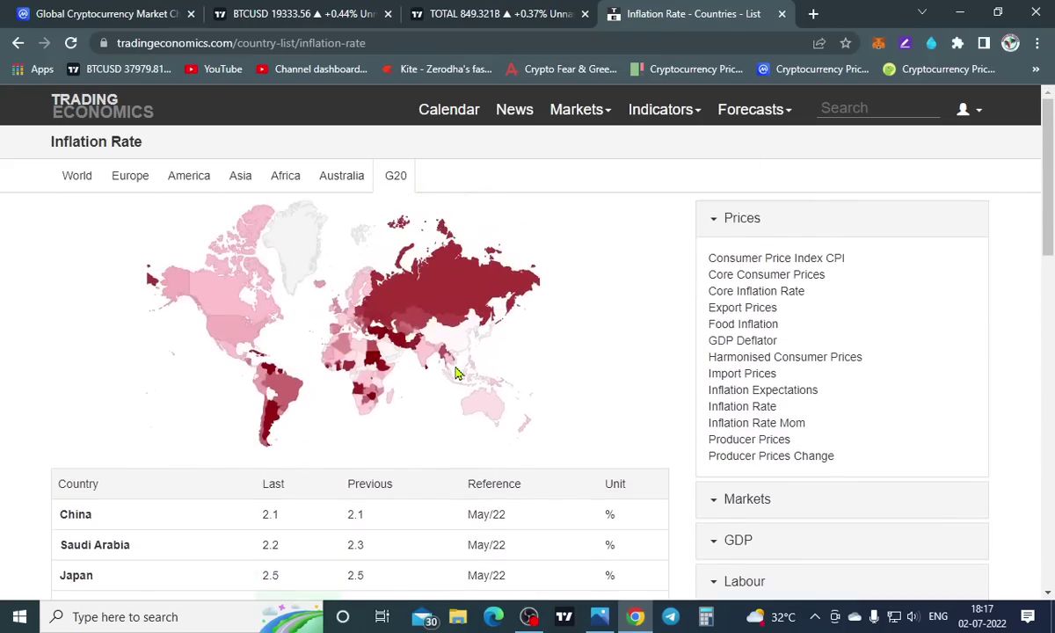
mouse_move(442, 345)
scroll(559, 372, "down", 8)
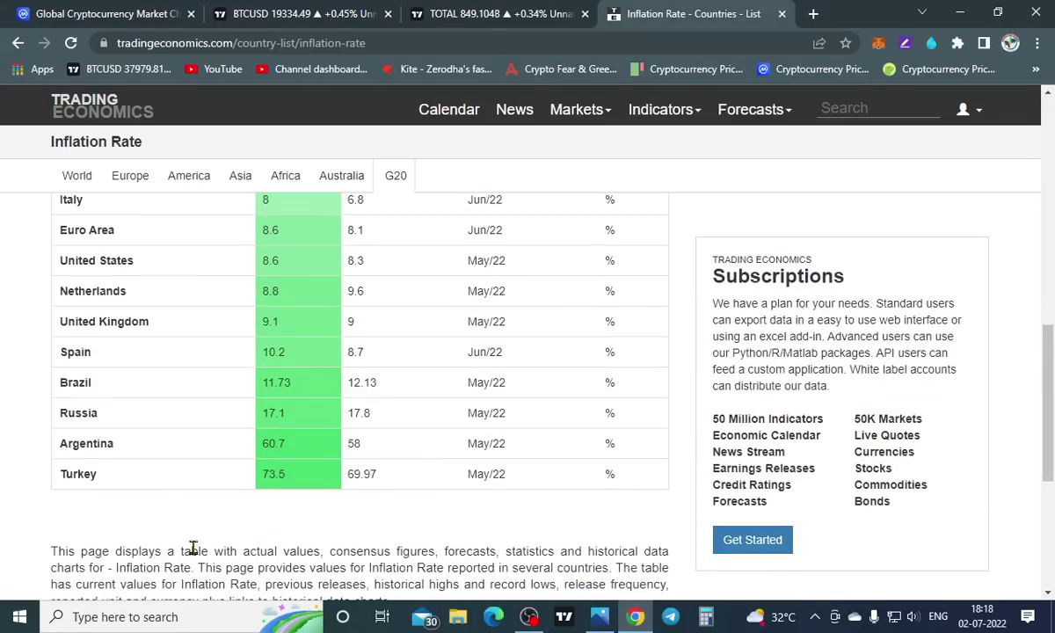
scroll(192, 547, "up", 1)
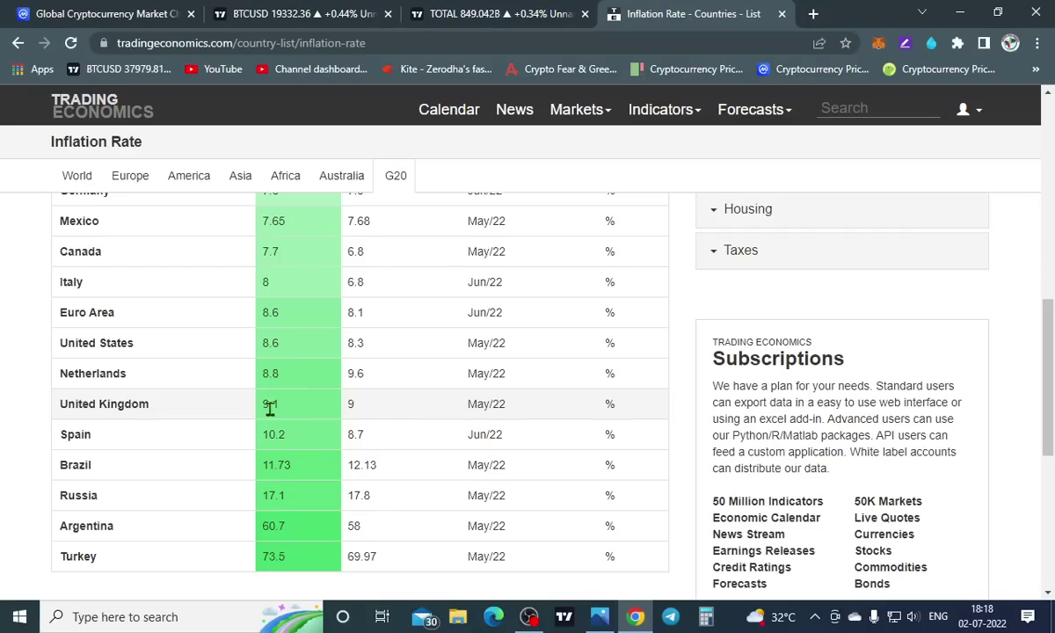
scroll(374, 415, "up", 8)
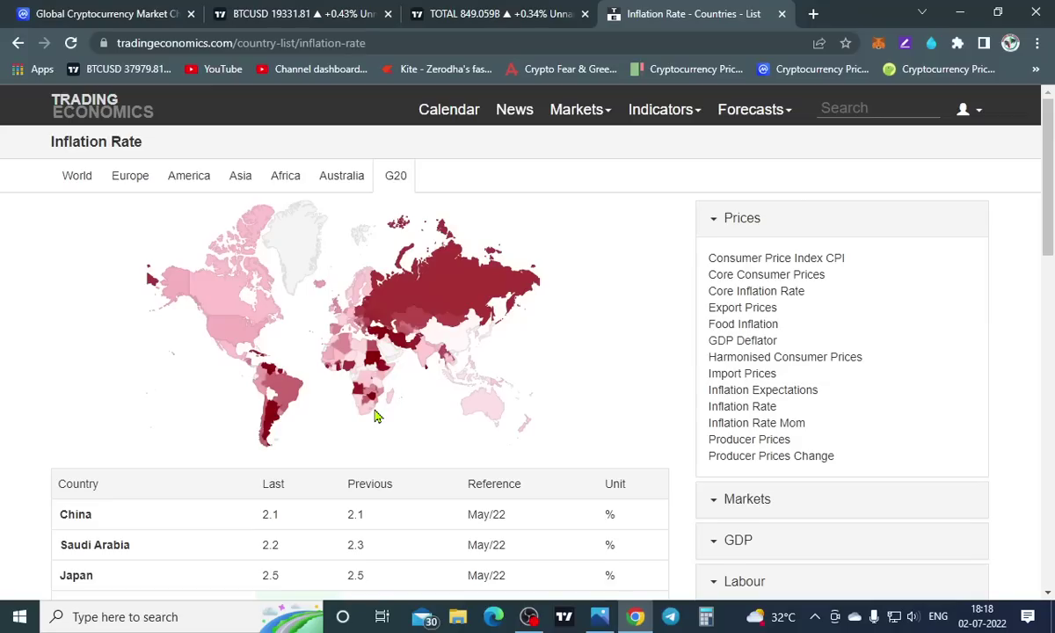
Switch back to the second TradingView chart and view the monthly charts of gold (XAUUSD) and the S&P 500 (SPX)
left_click(477, 15)
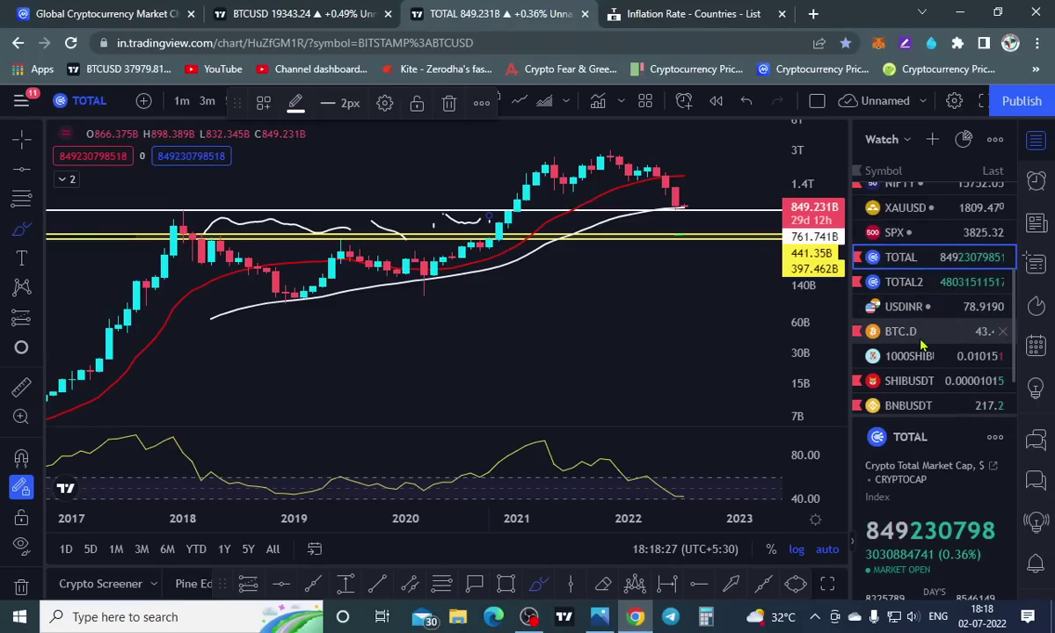
left_click(910, 209)
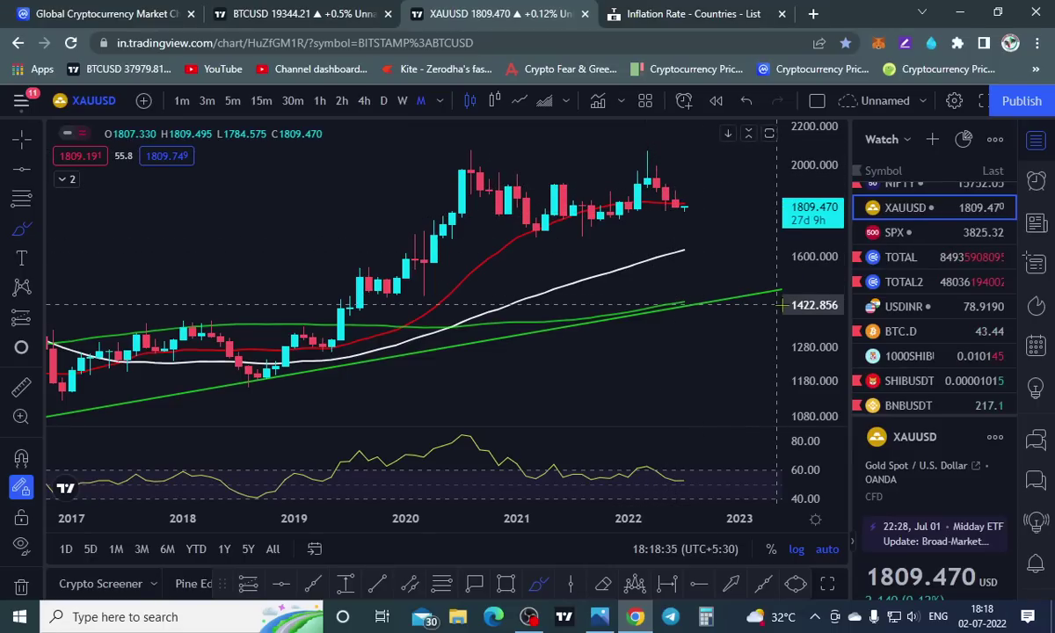
left_click(890, 234)
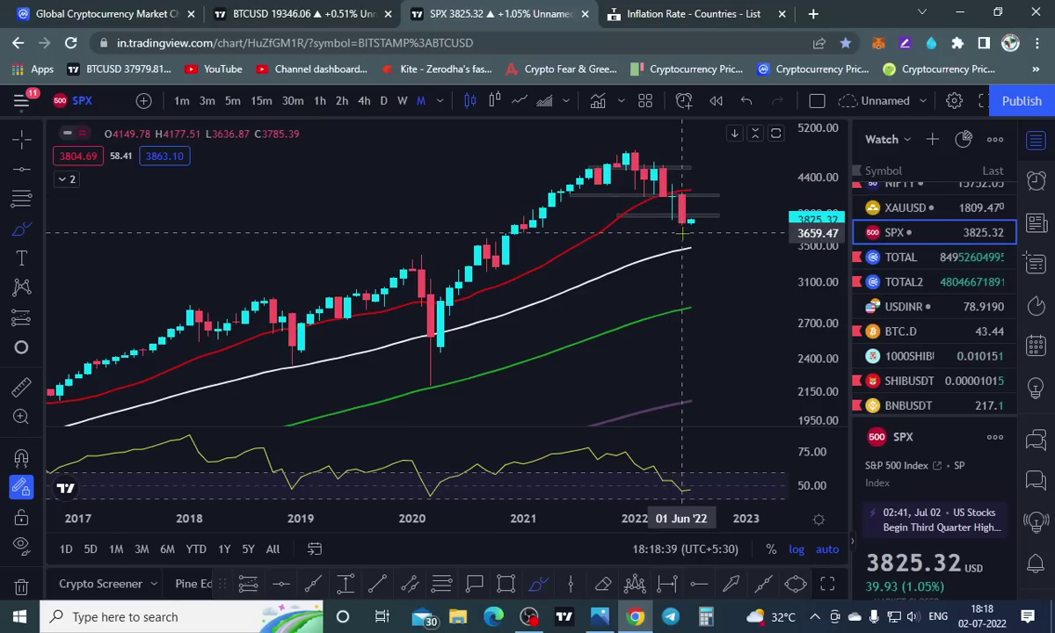
Load NIFTY on the weekly timeframe and examine its recent price against the trendlines and long-term moving averages
scroll(870, 313, "up", 4)
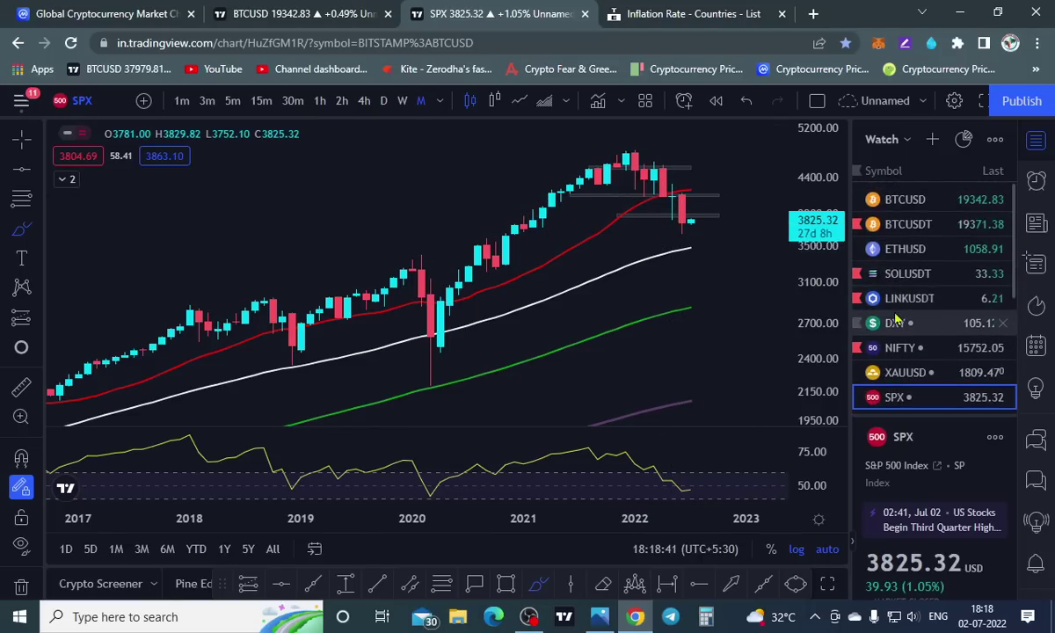
left_click(899, 349)
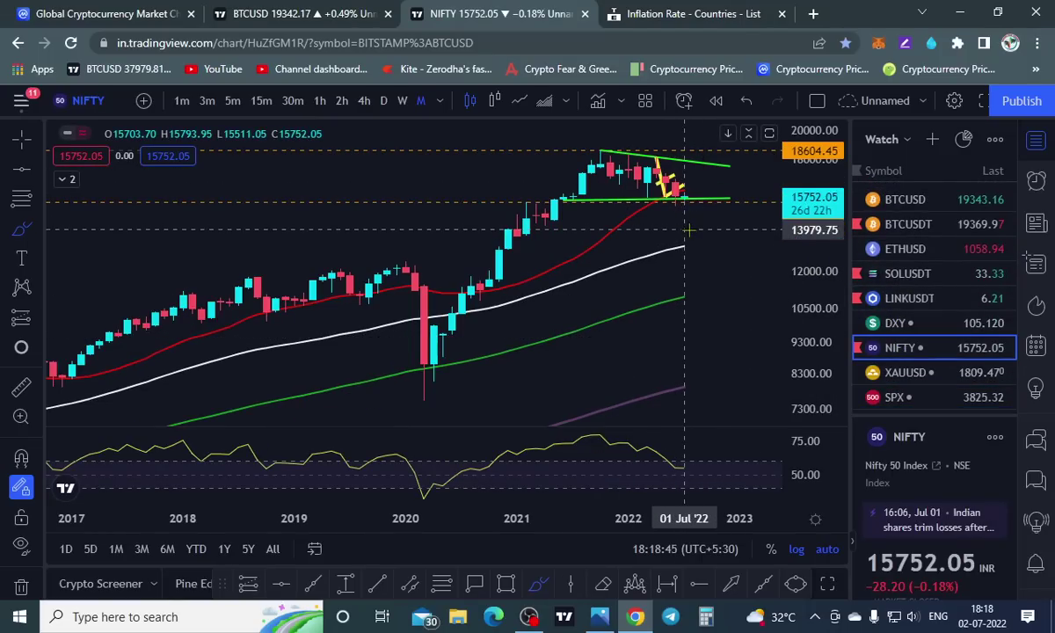
left_click(402, 100)
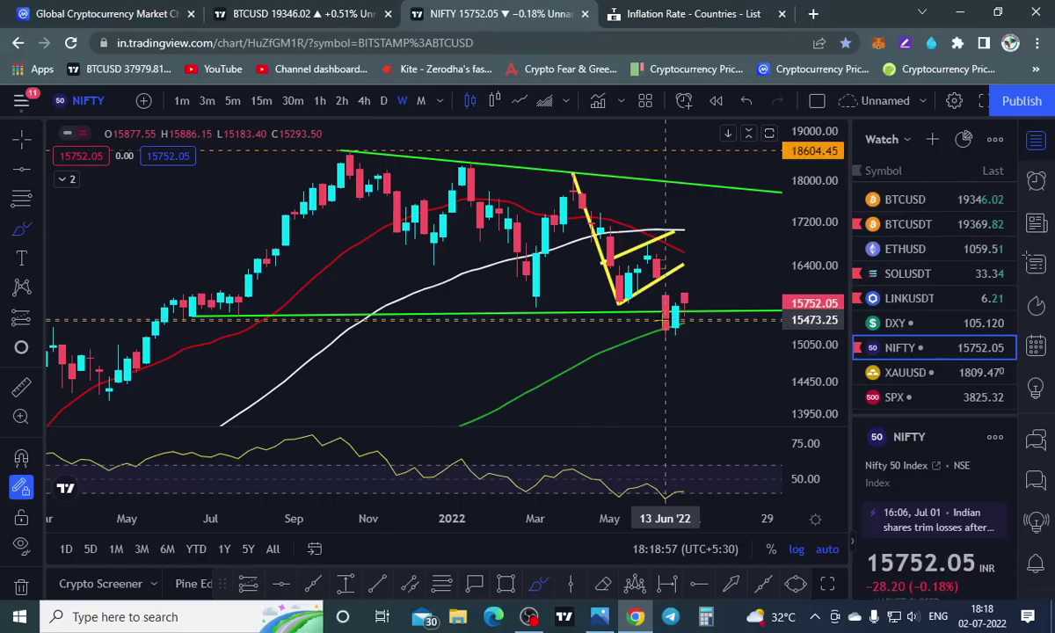
scroll(431, 321, "down", 5)
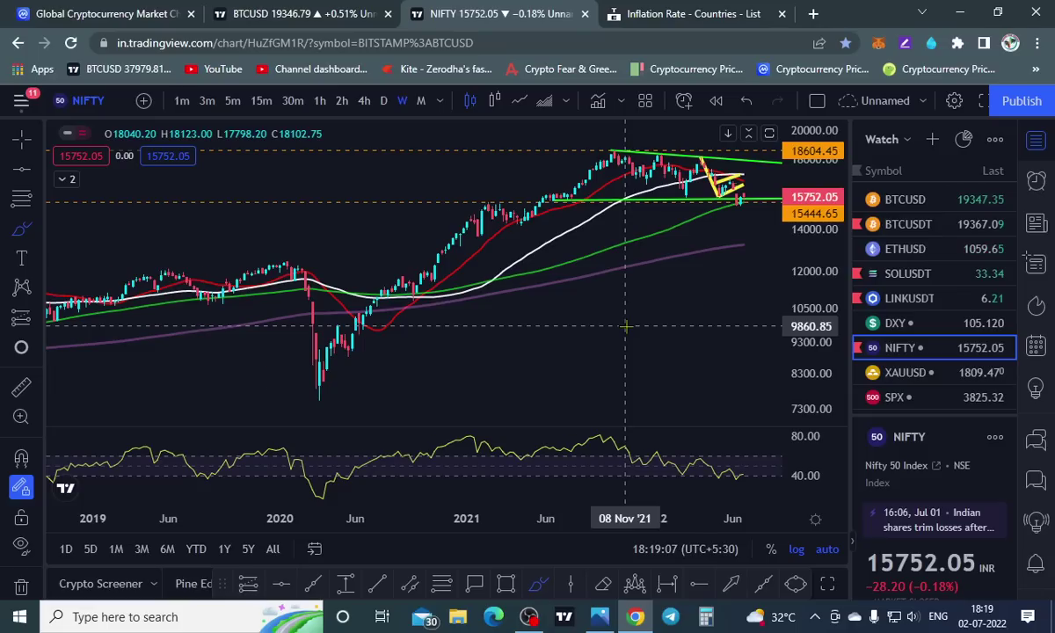
scroll(626, 326, "up", 3)
scroll(626, 326, "up", 2)
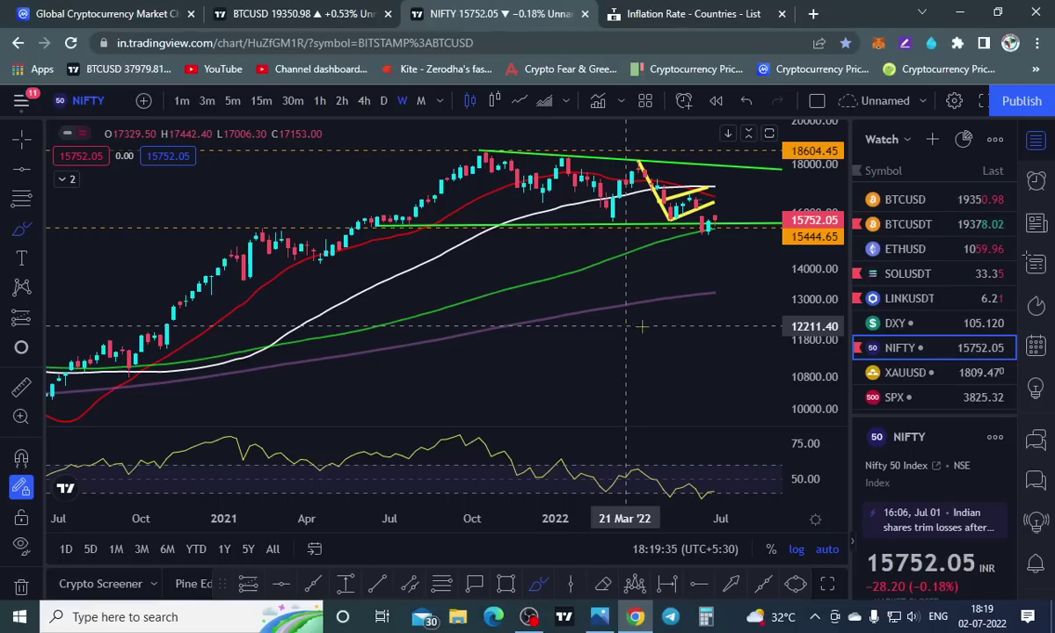
Load BTCUSD on the weekly chart, examine its recent candles around the support lines, and dismiss the advertisement and ad-free offer
left_click(908, 201)
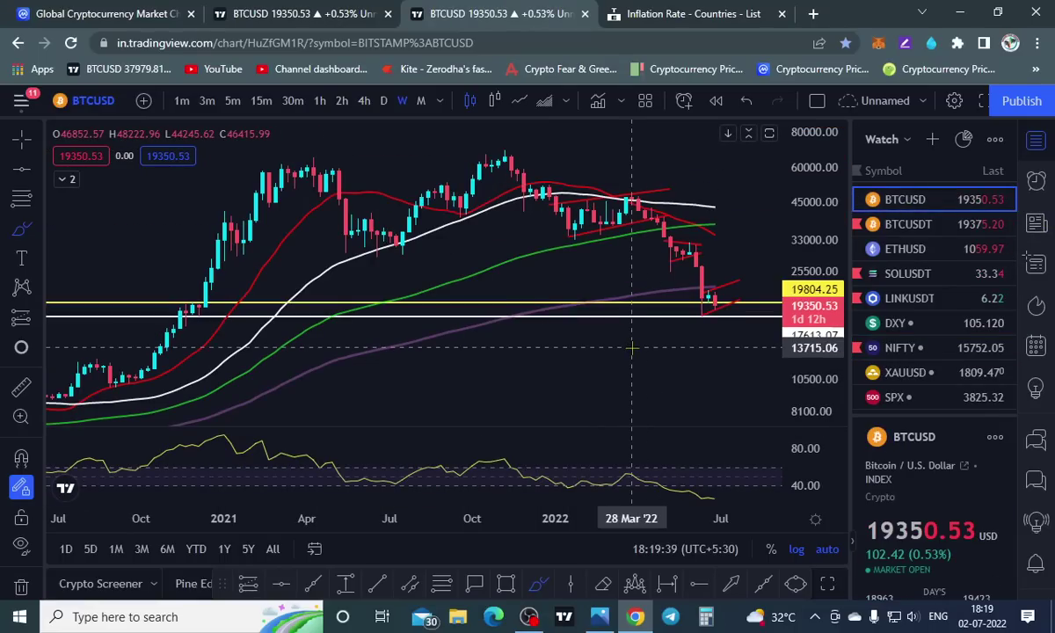
scroll(625, 396, "up", 3)
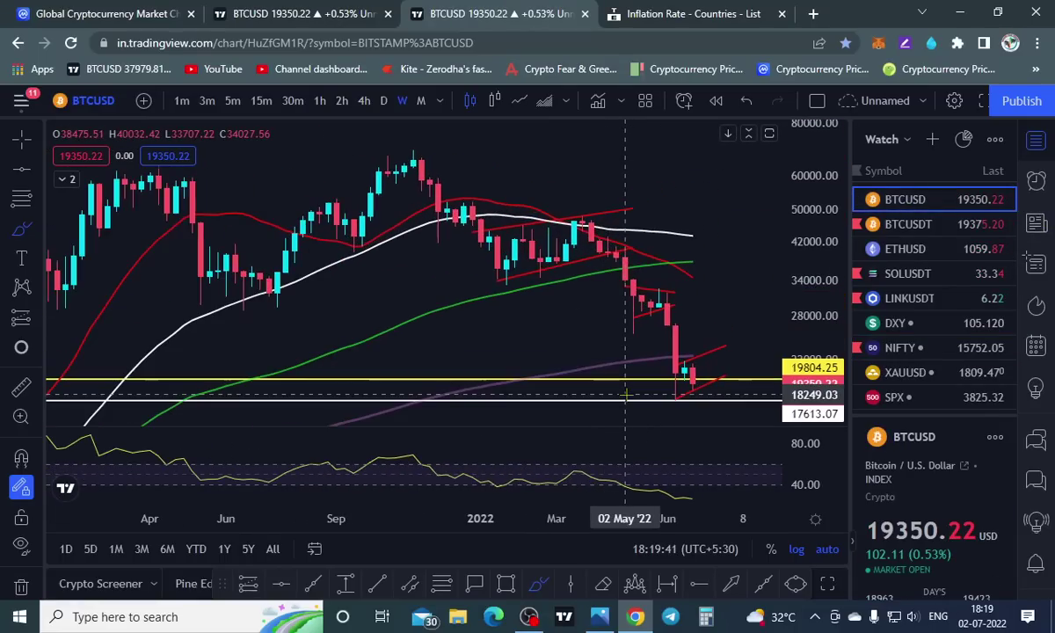
scroll(626, 395, "down", 4)
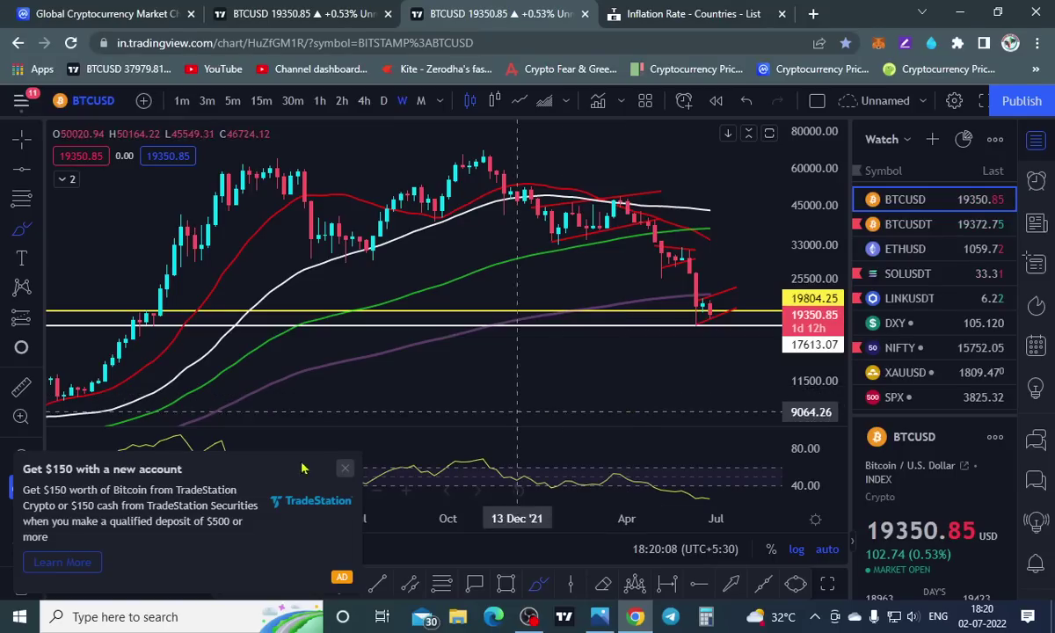
left_click(345, 472)
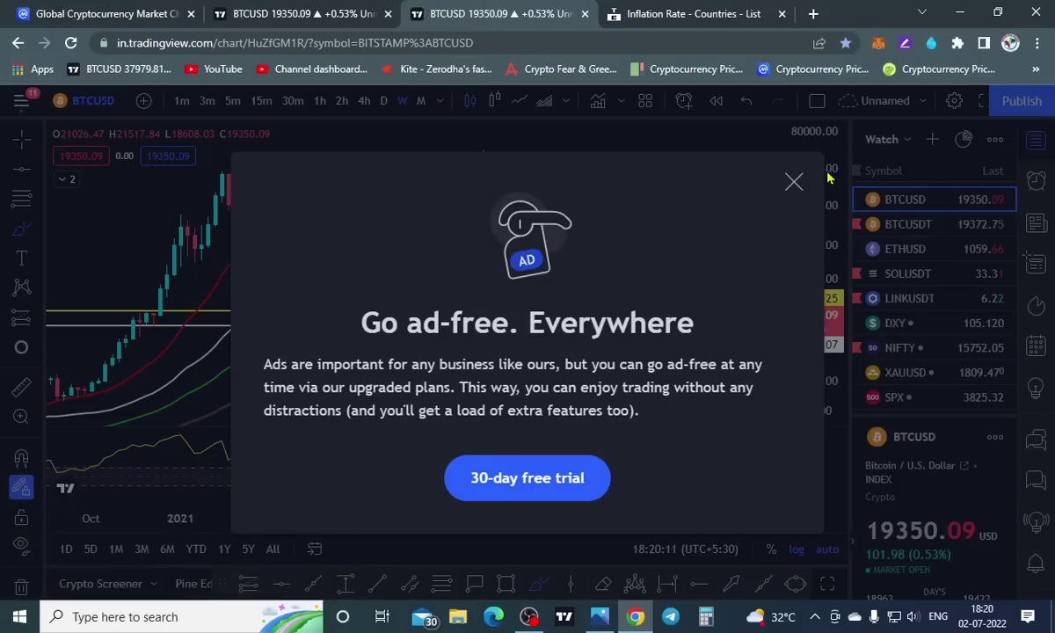
left_click(795, 184)
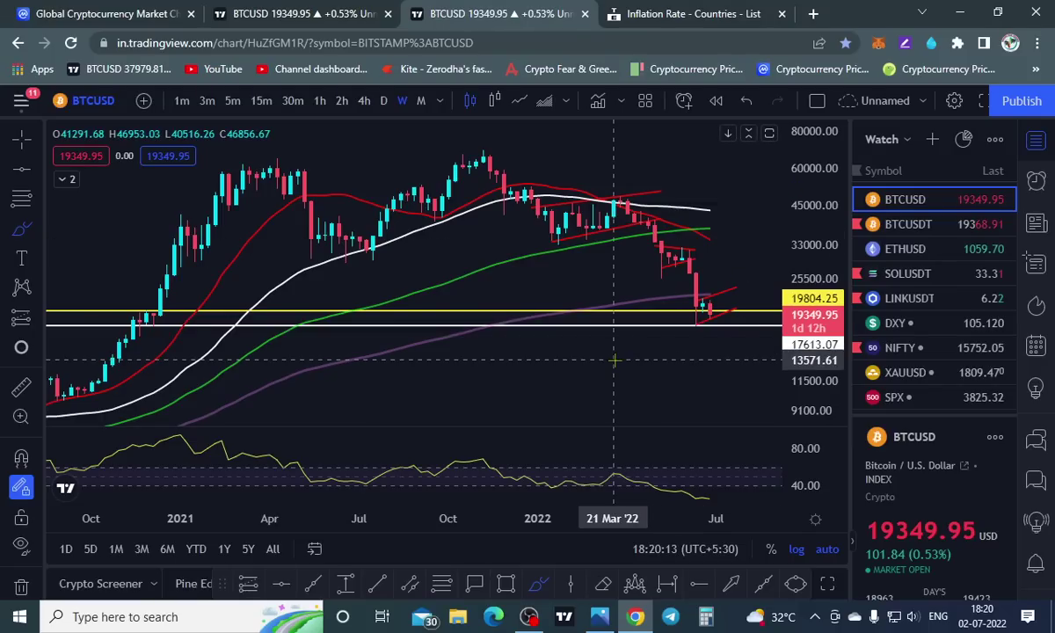
Switch to the first TradingView chart and examine the monthly BTCUSD history since 2015 against the moving averages and support lines
left_click(420, 100)
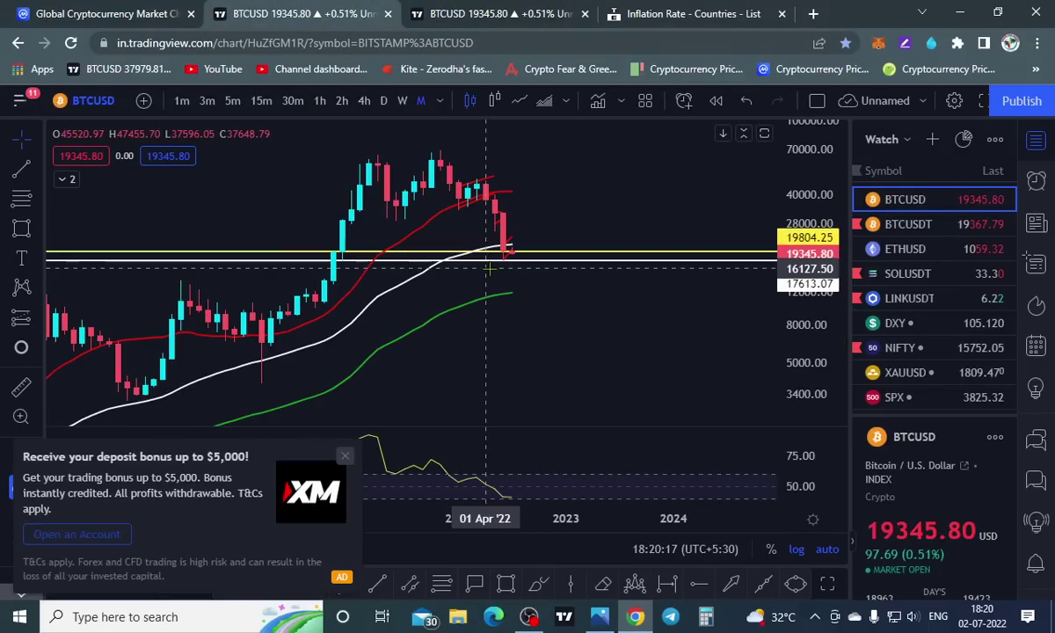
scroll(488, 270, "down", 5)
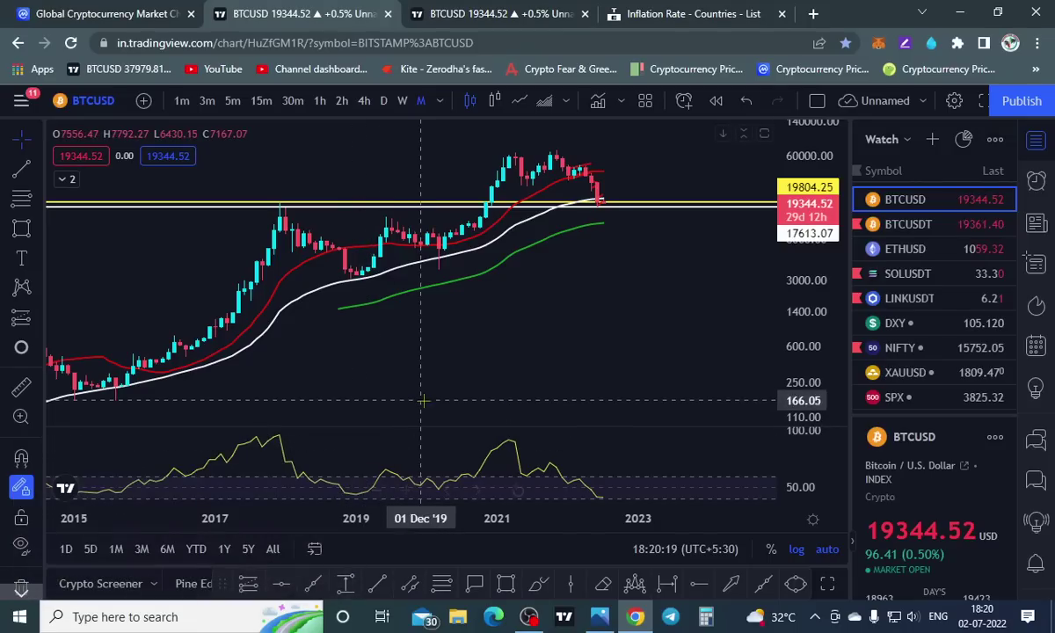
scroll(577, 336, "down", 3)
scroll(577, 337, "up", 3)
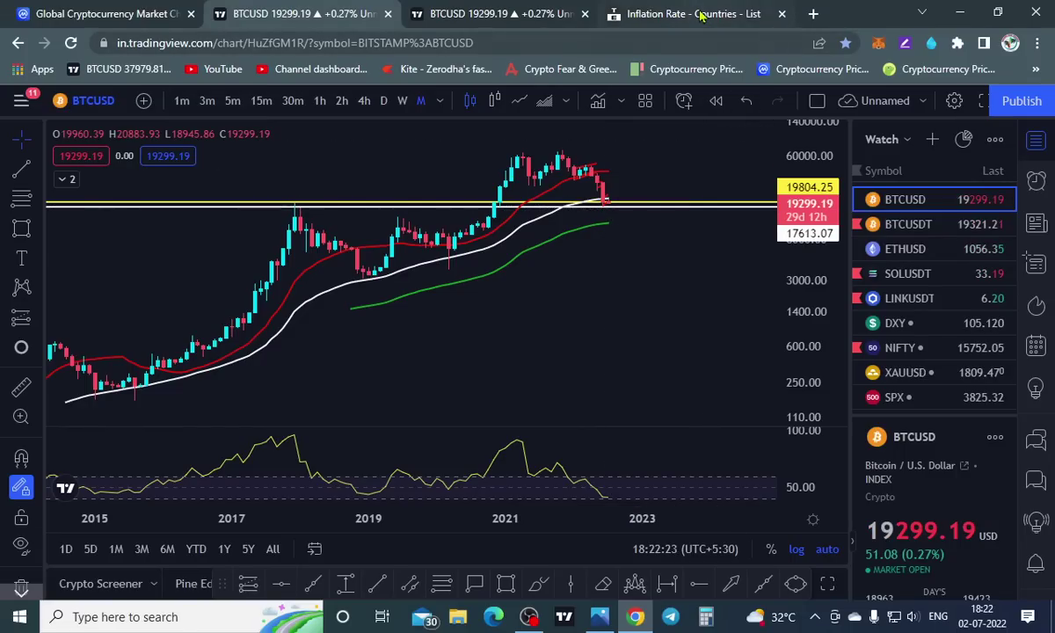
On the inflation page, compare the G20 countries' last and previous rates again, and check Russia's rate on the world map
left_click(660, 15)
scroll(479, 389, "down", 5)
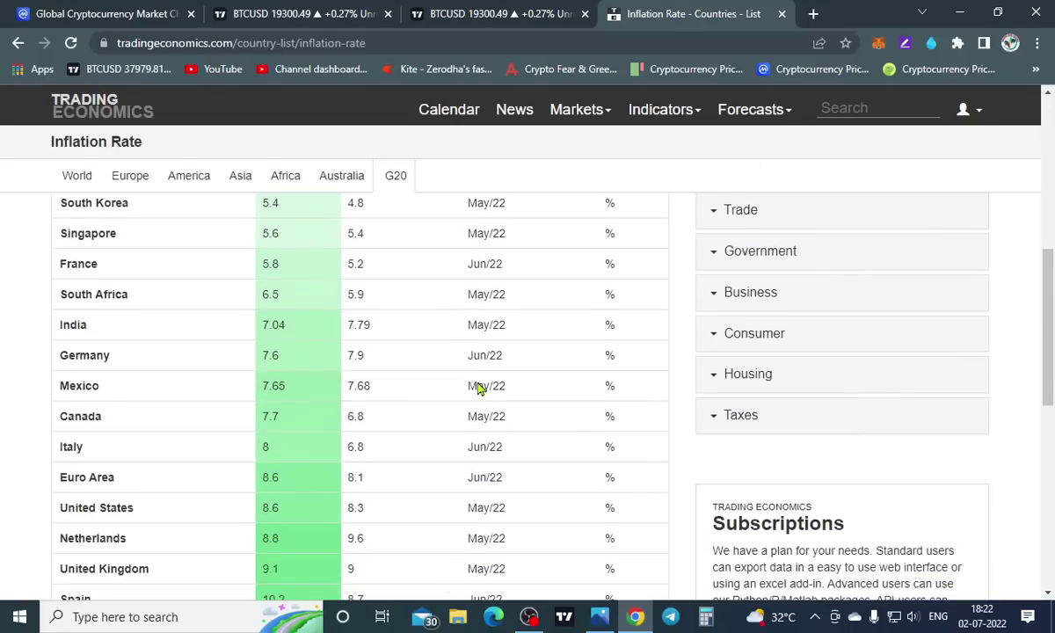
scroll(154, 526, "down", 1)
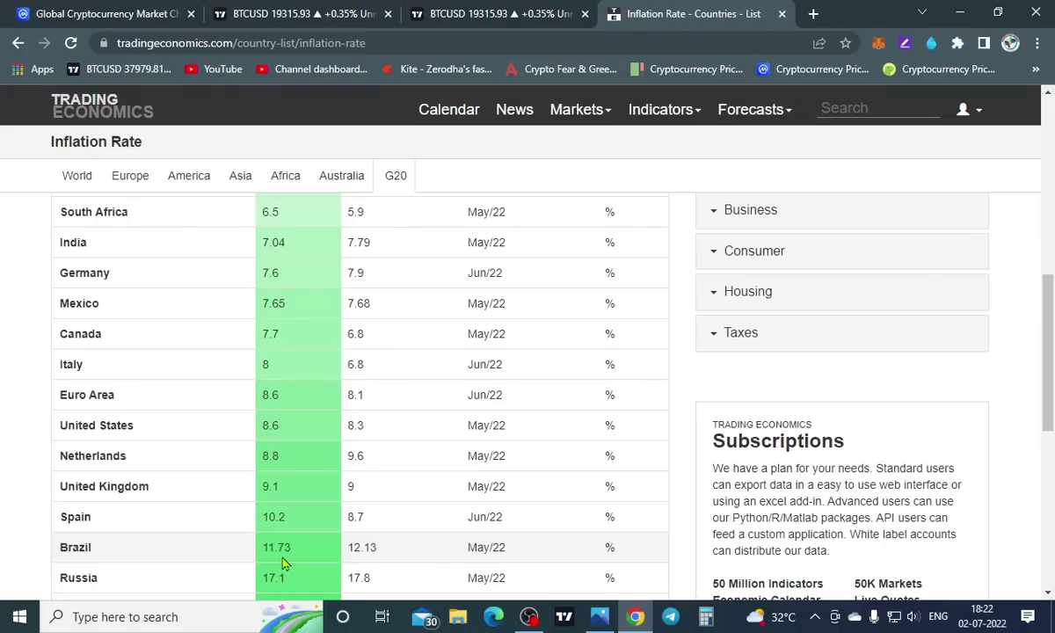
scroll(283, 561, "down", 2)
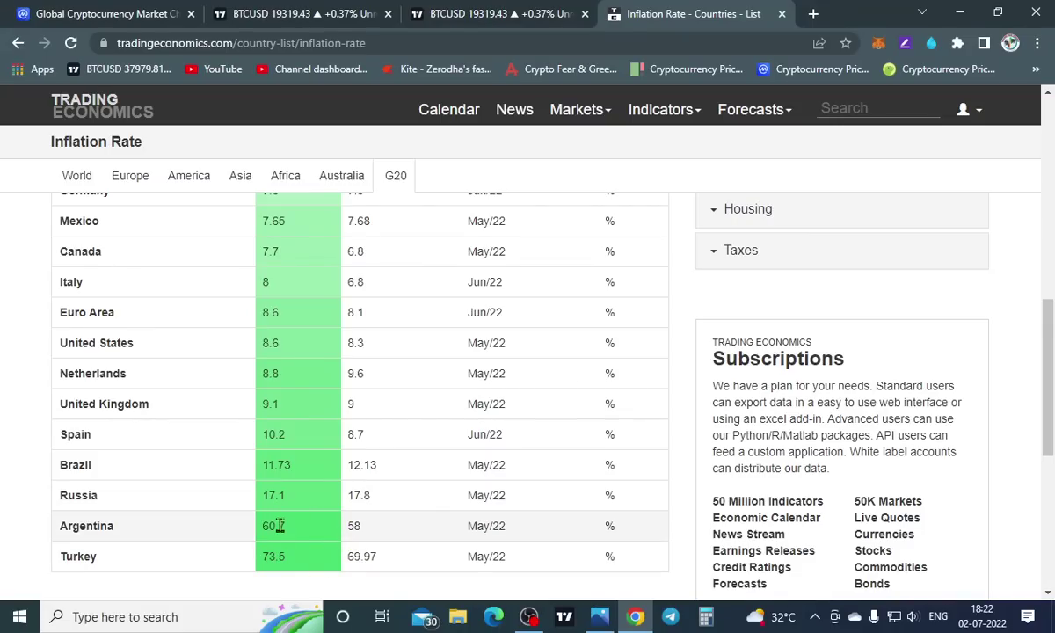
scroll(279, 525, "up", 3)
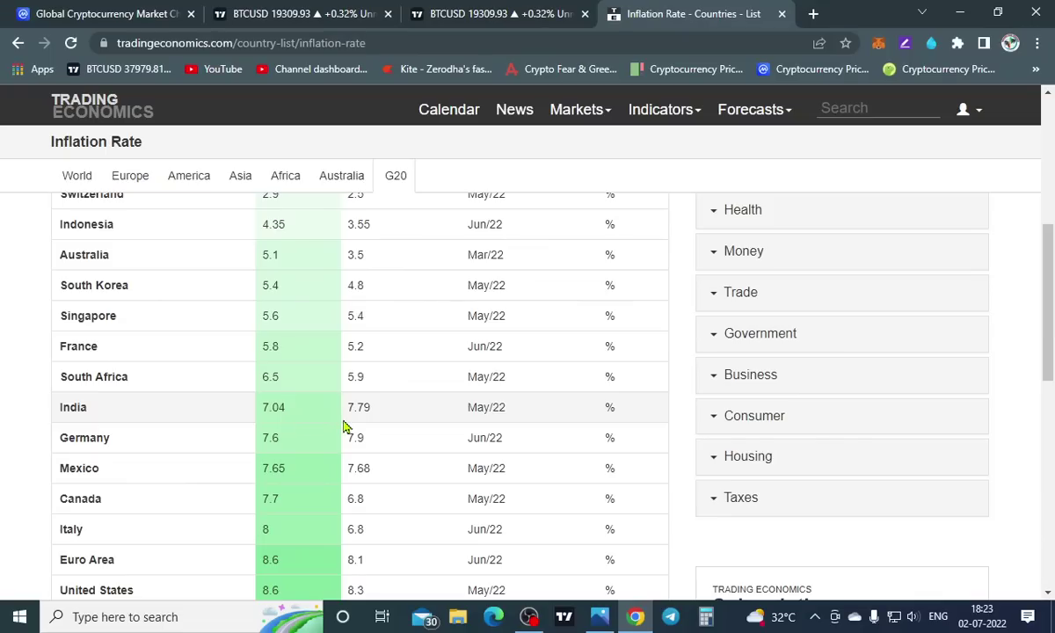
scroll(346, 426, "down", 5)
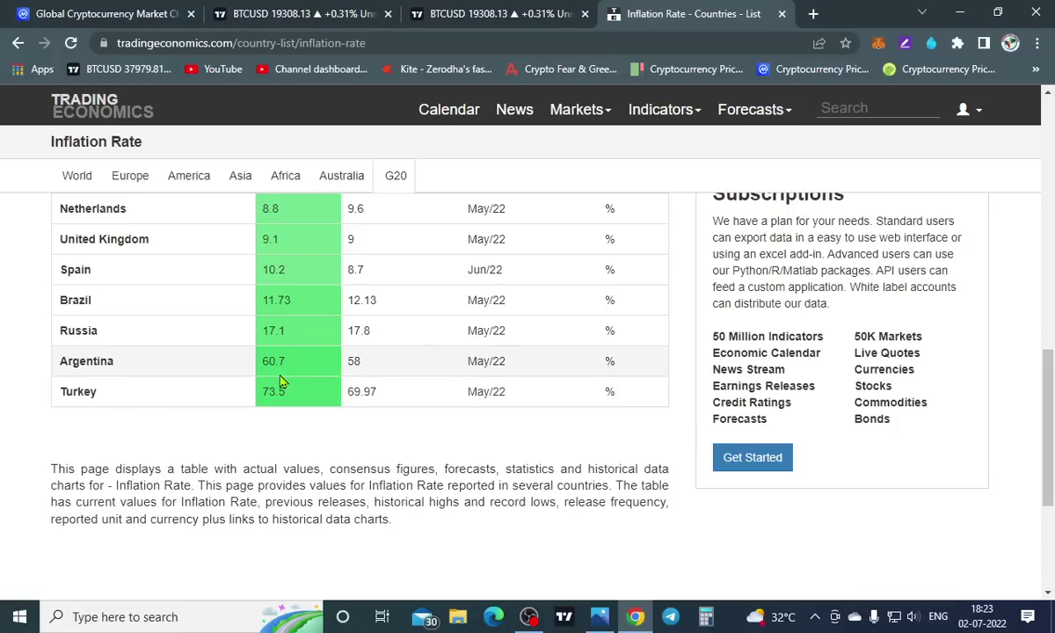
scroll(281, 377, "up", 10)
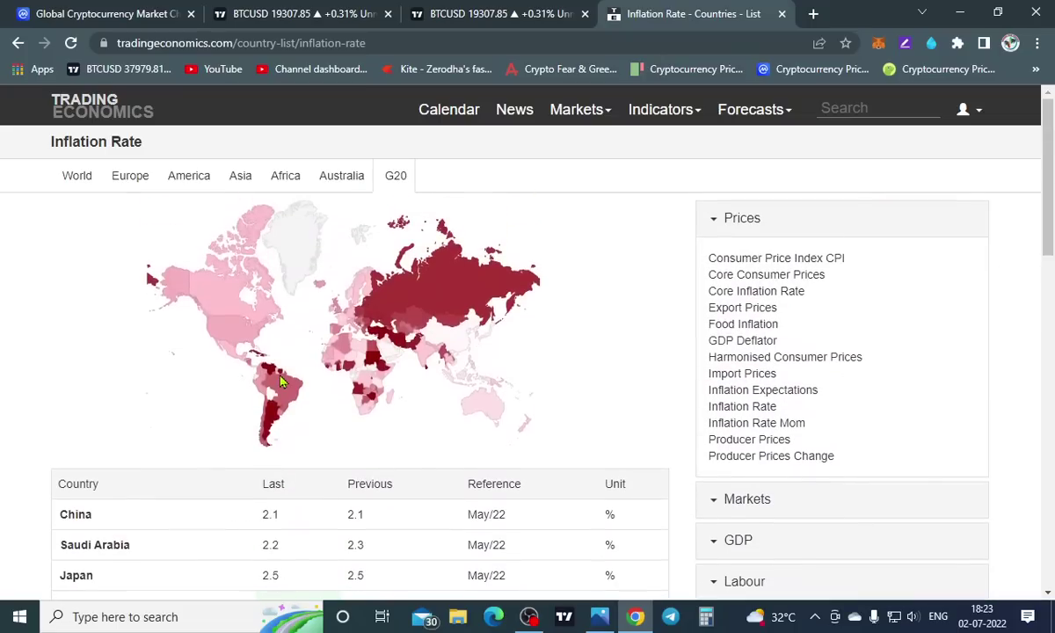
mouse_move(442, 301)
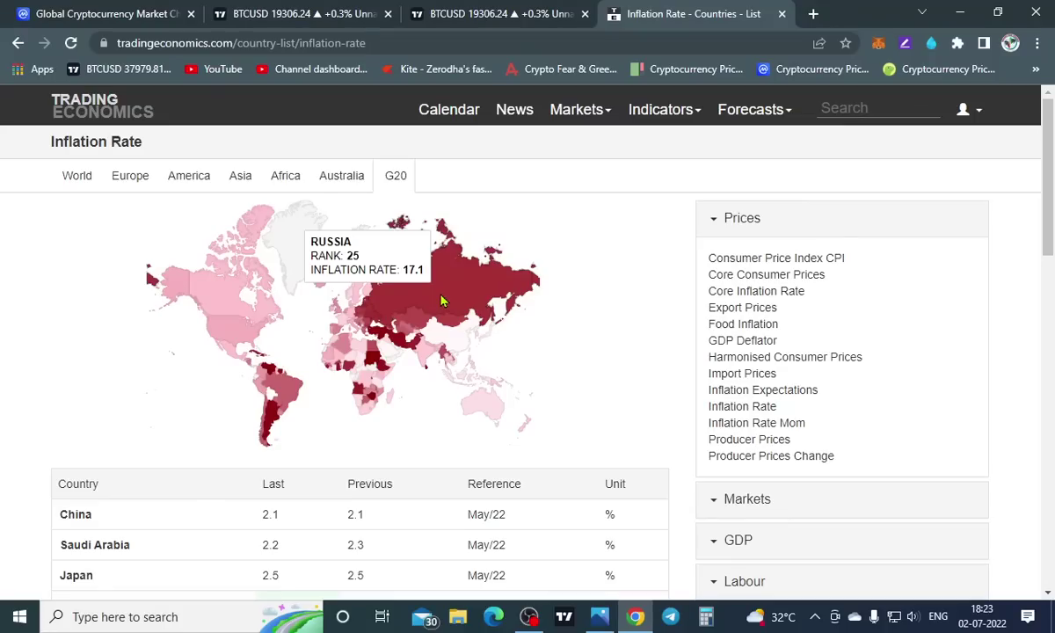
Go back to the first TradingView chart showing monthly BTCUSD, passing the weekly BTCUSD chart
left_click(457, 13)
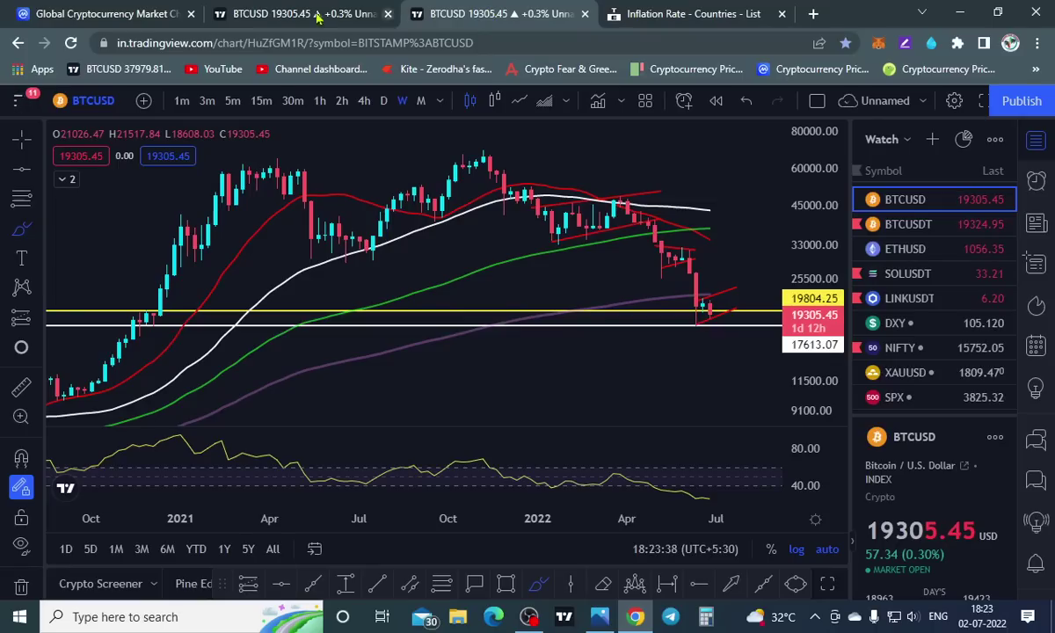
left_click(241, 12)
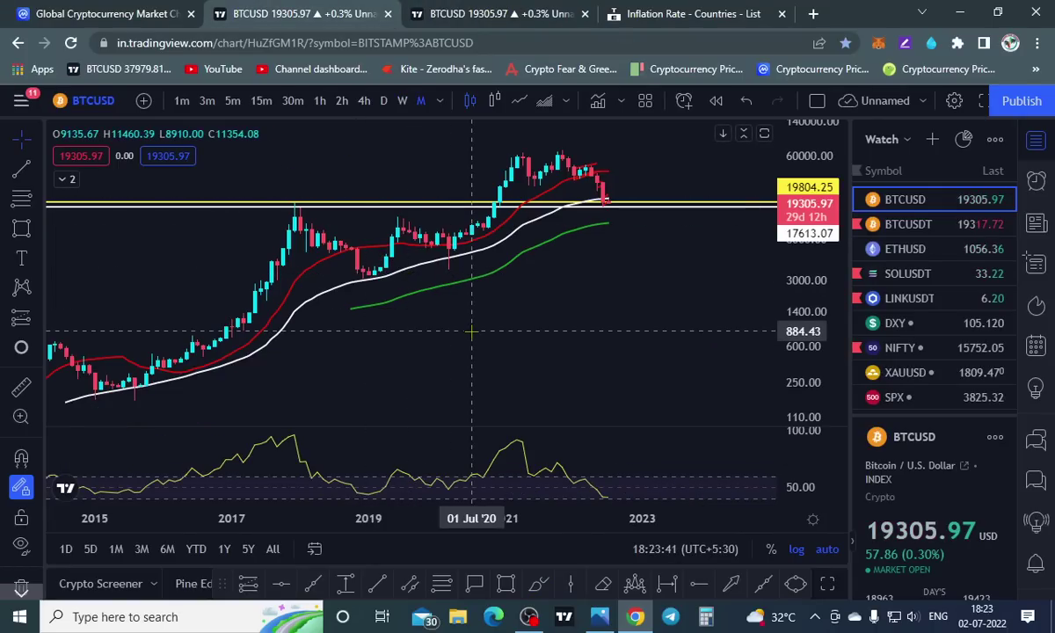